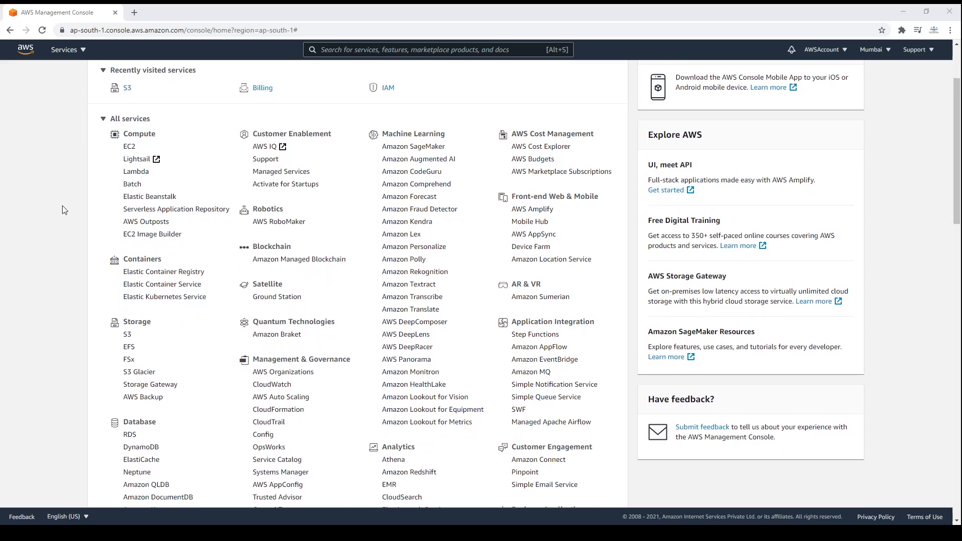
Step: Open the S3 service and check its bucket list
click(126, 285)
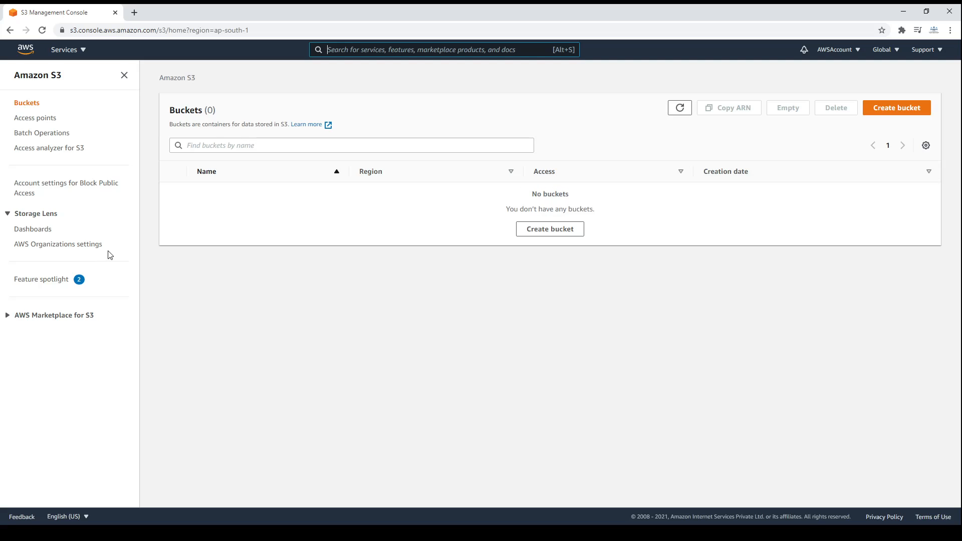
drag(220, 113, 199, 113)
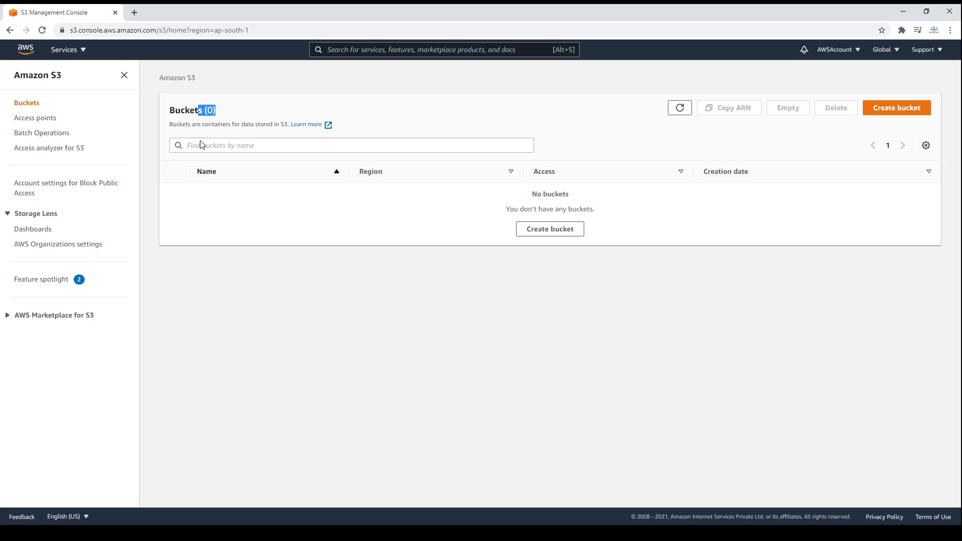
click(213, 310)
Step: Check the region selector to see whether S3 requires choosing a region
click(887, 50)
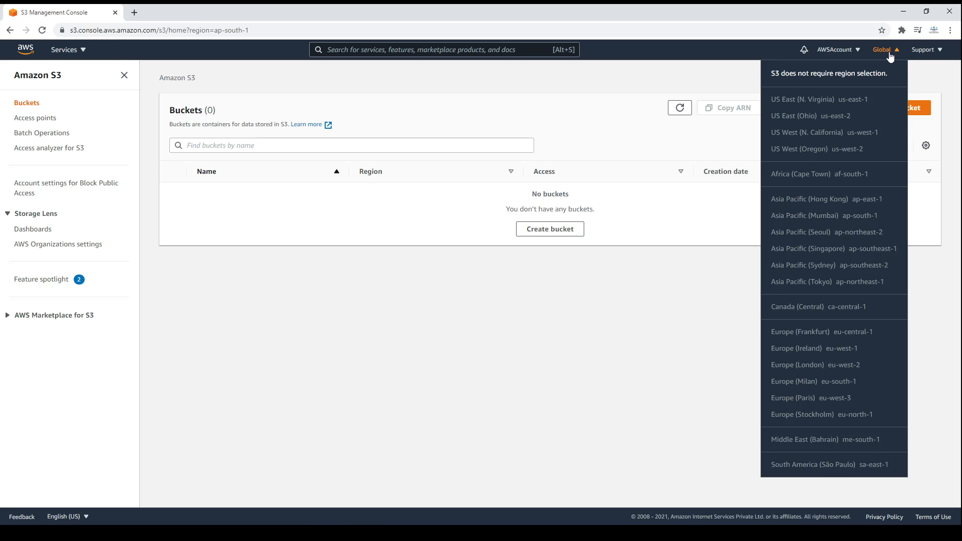
click(603, 326)
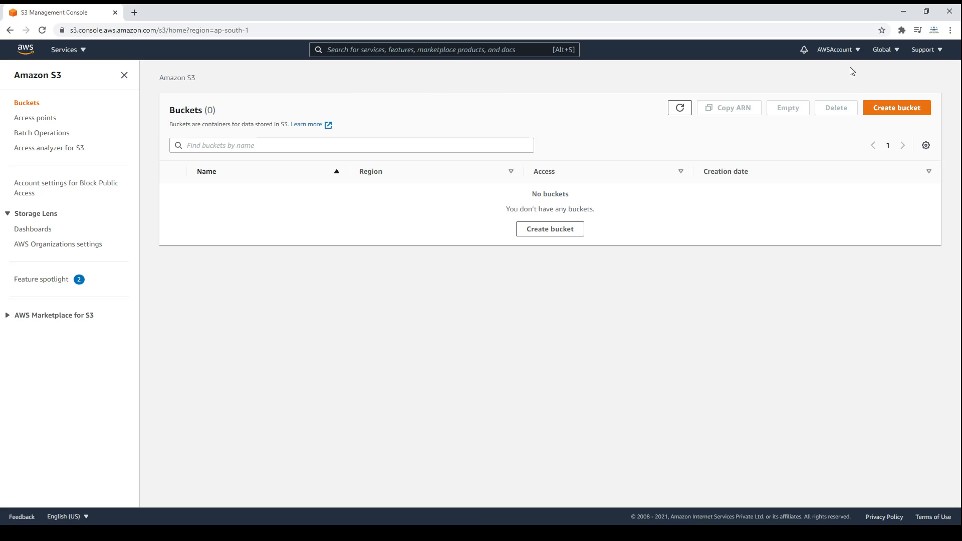
click(884, 51)
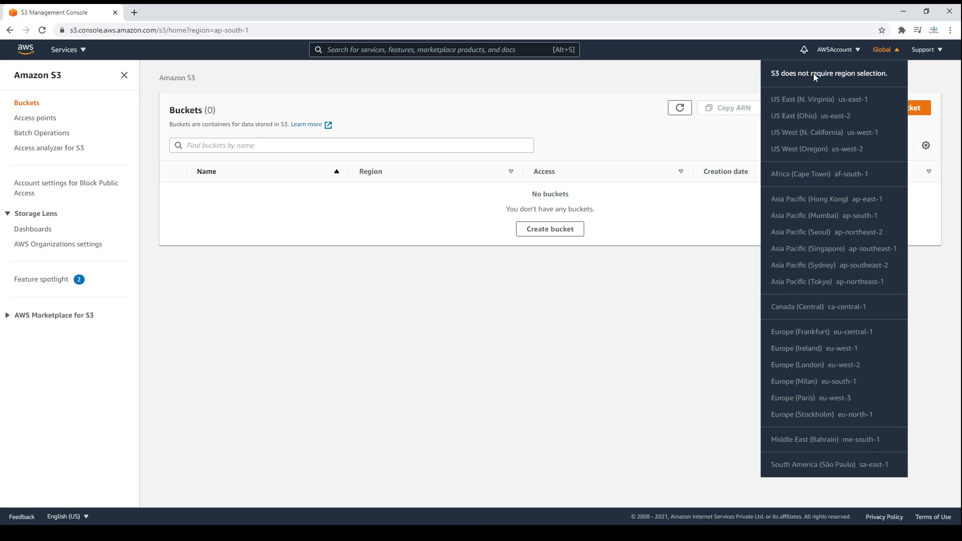
click(434, 347)
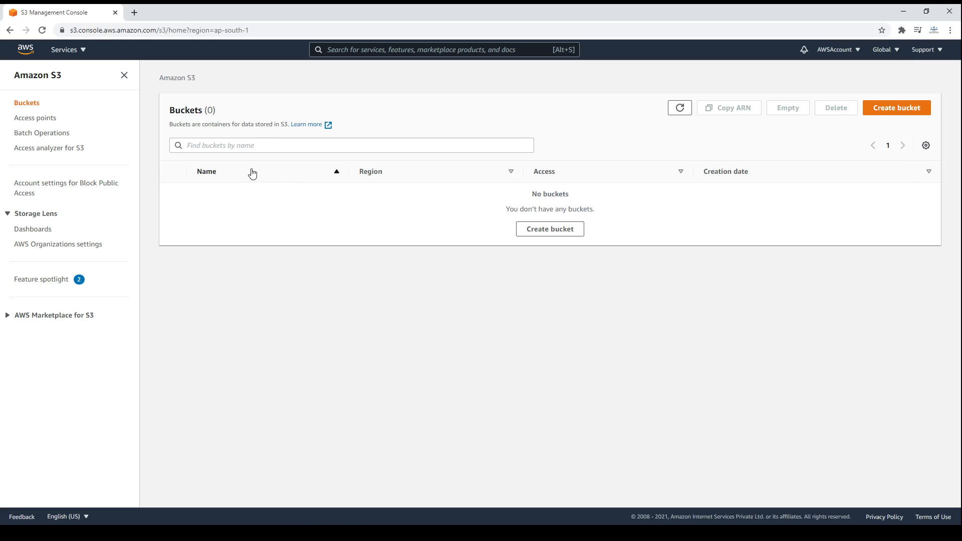
click(250, 148)
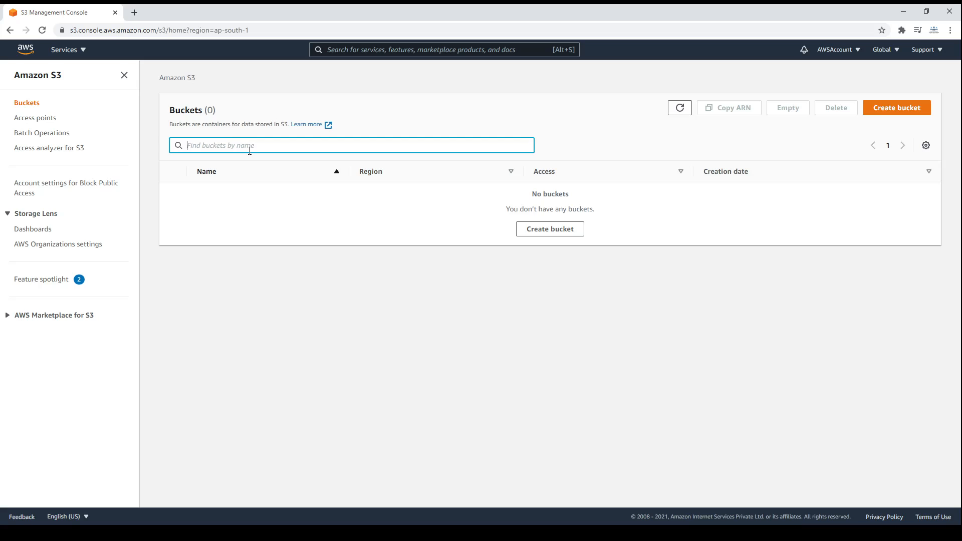
text(tes)
key(BackSpace)
Step: Start a new bucket and try to create it with the name "test"
click(532, 233)
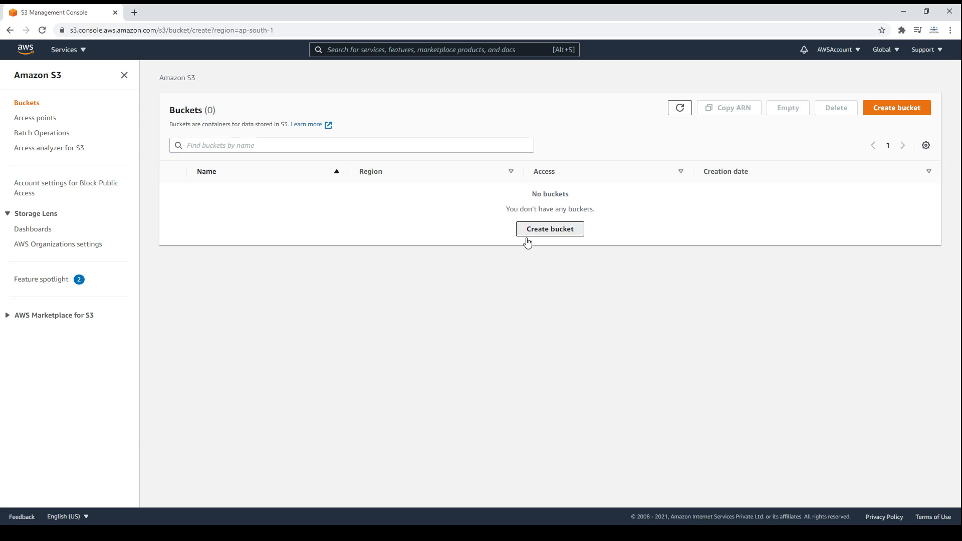
click(246, 200)
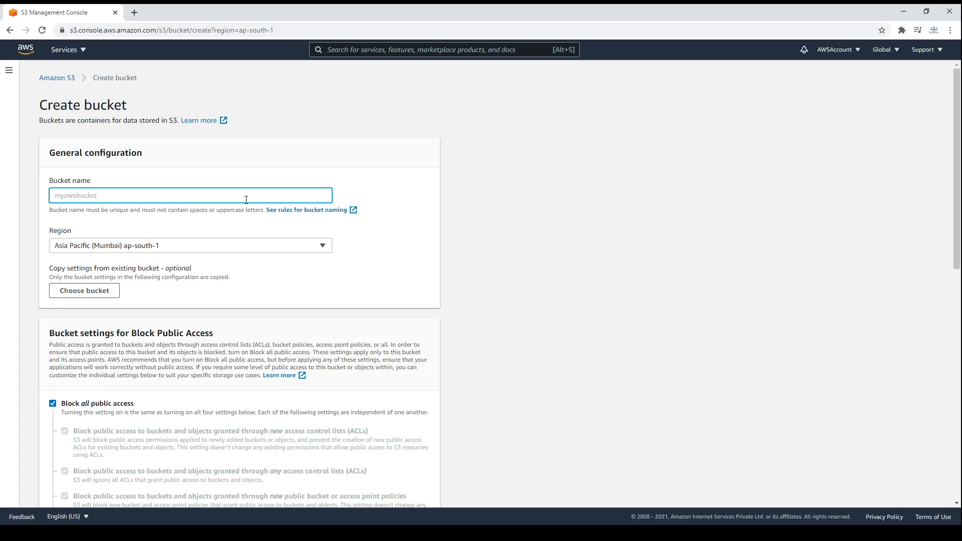
text(test)
scroll(105, 190, down, 10)
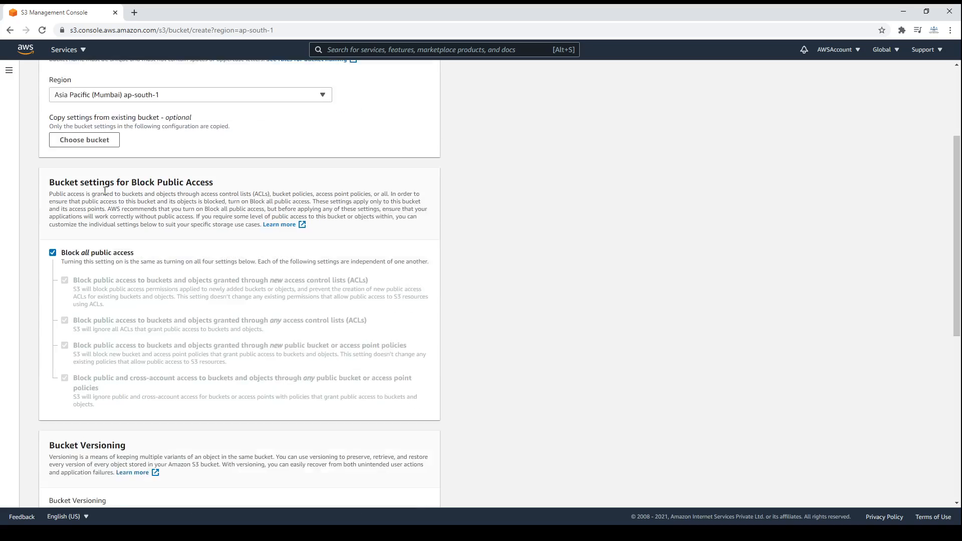
scroll(152, 188, up, 10)
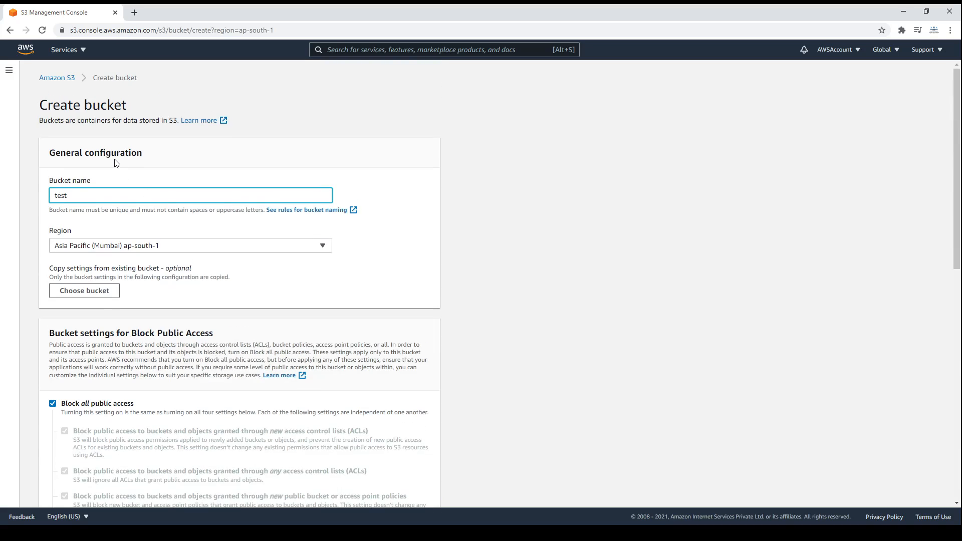
scroll(121, 166, down, 10)
click(402, 490)
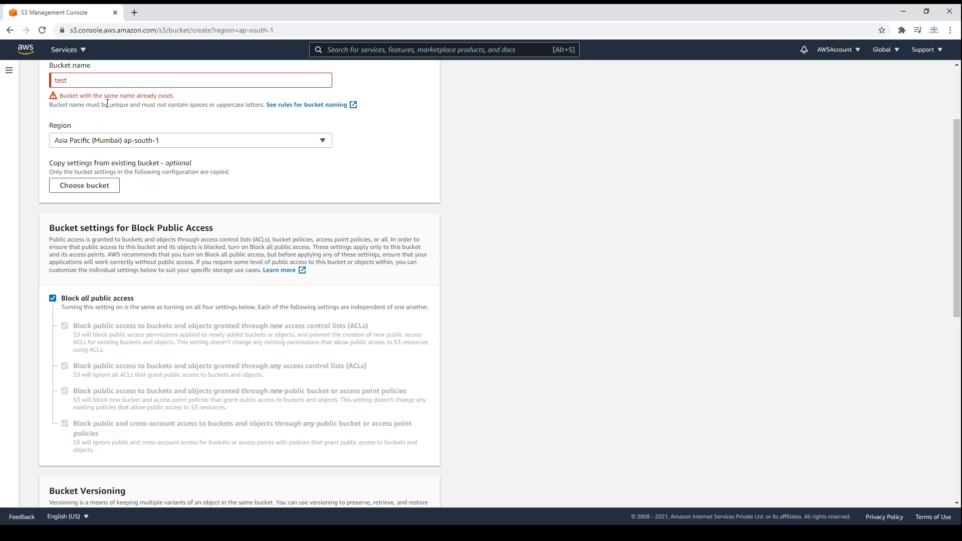
Step: Set the bucket name to a unique one made of a first name followed by 1223333
drag(156, 85, 50, 85)
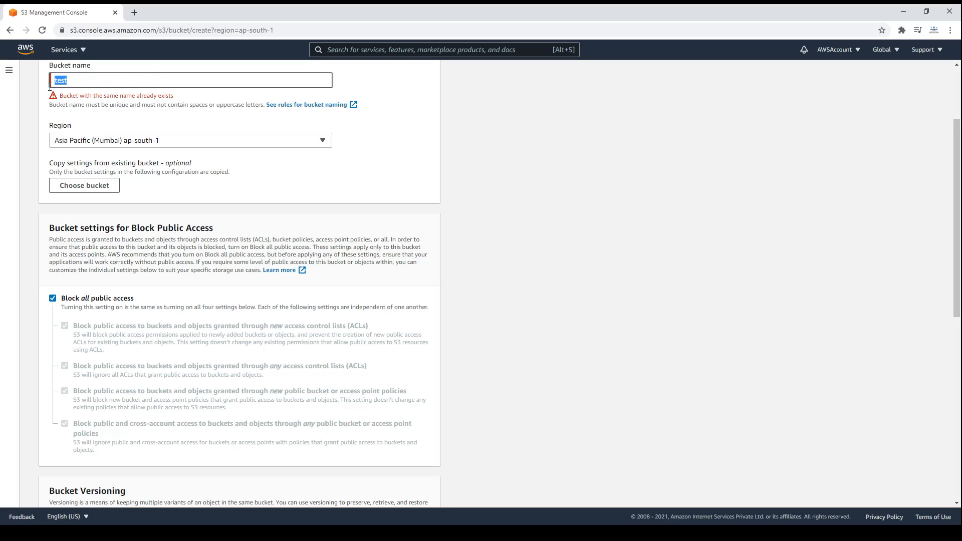
key(BackSpace)
text(abhay)
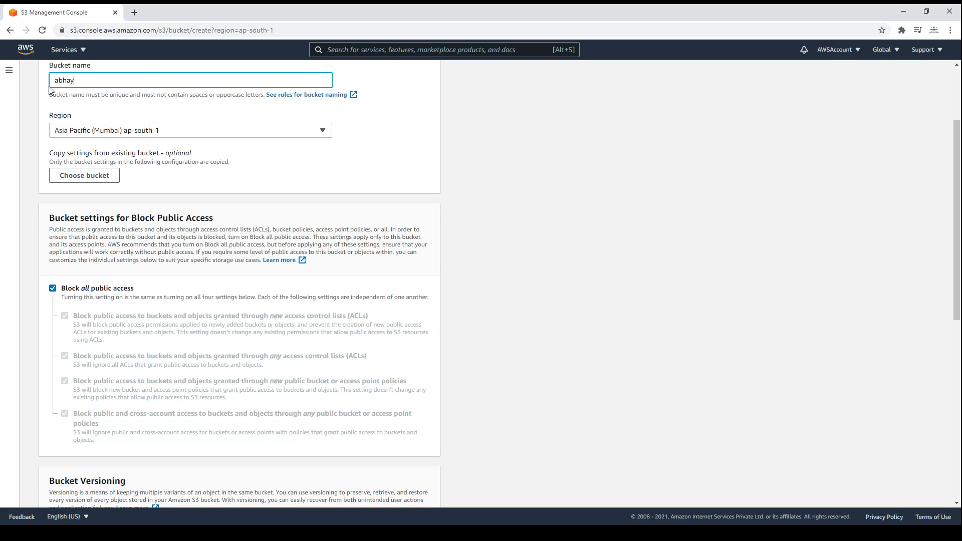
text(1223333)
scroll(31, 134, up, 2)
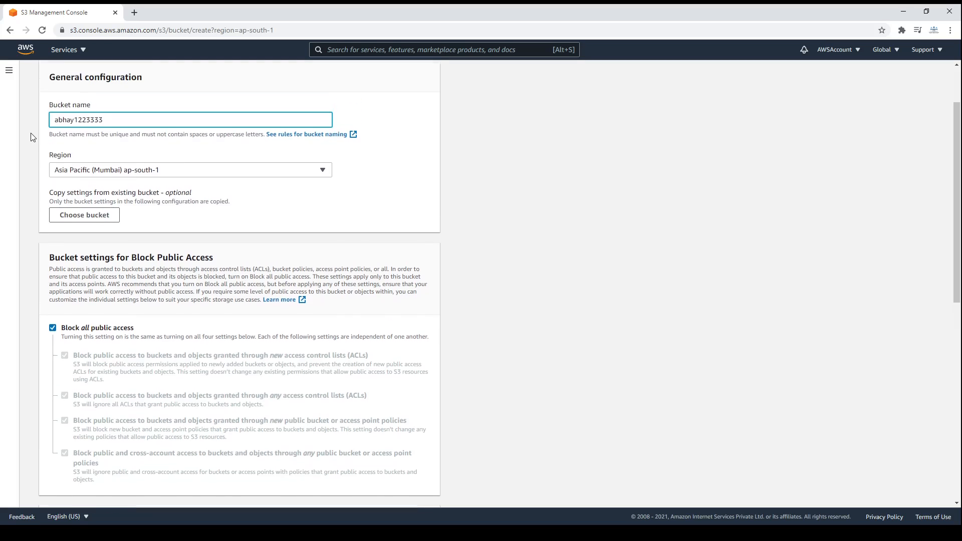
scroll(39, 157, up, 1)
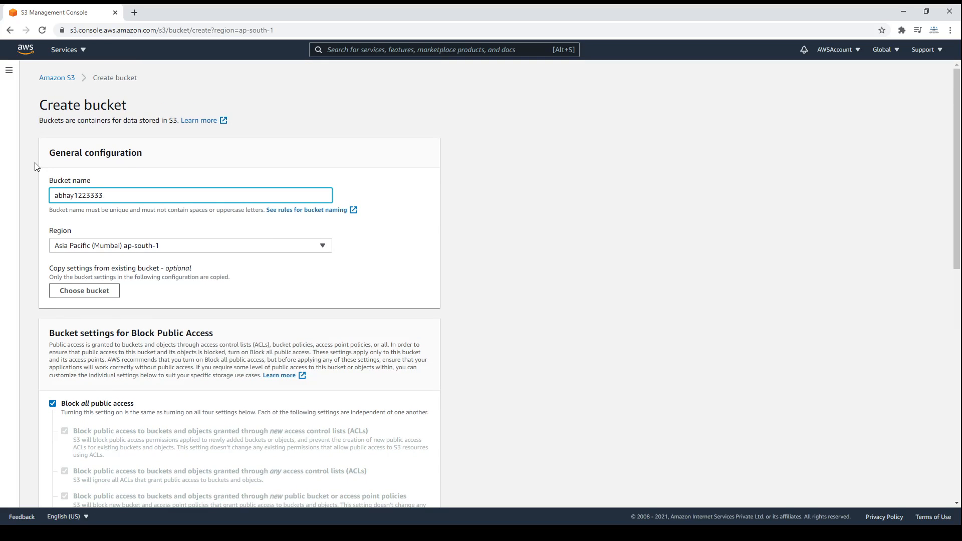
scroll(36, 167, down, 1)
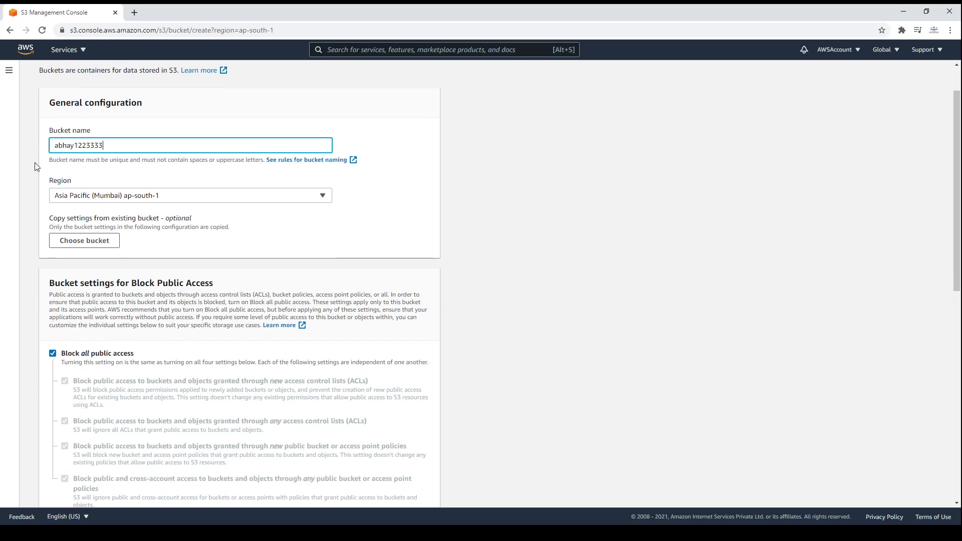
Step: Create the bucket in Asia Pacific (Mumbai) ap-south-1, keeping the default public access, versioning, tag and encryption settings
click(100, 200)
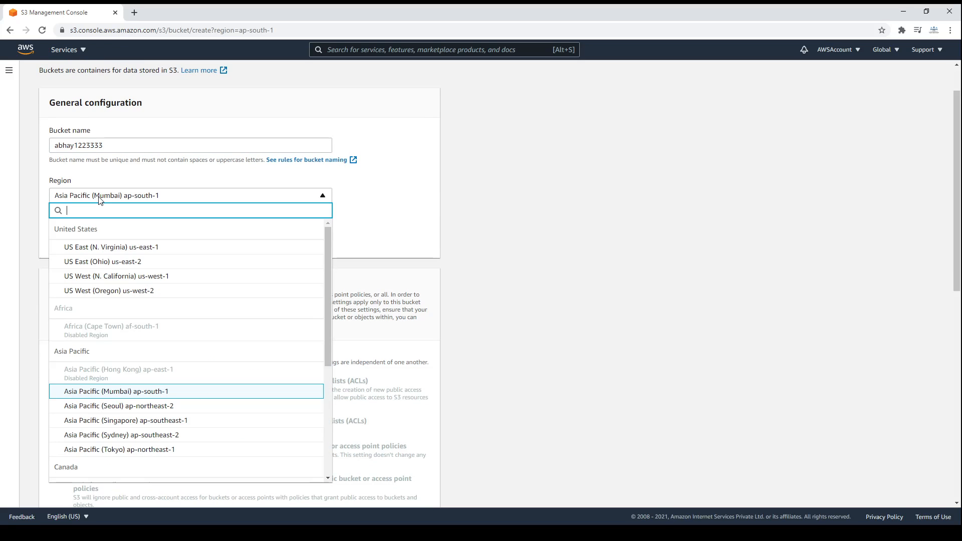
click(100, 200)
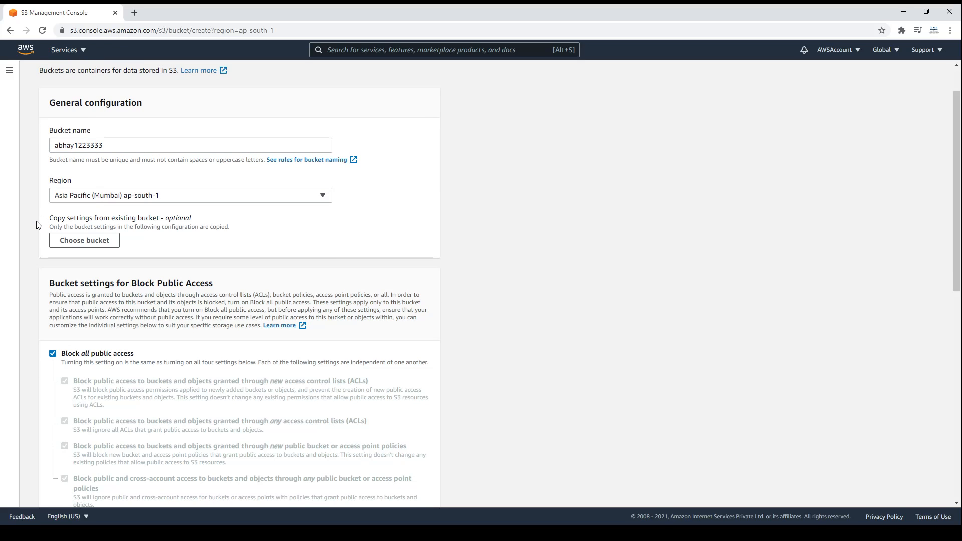
scroll(40, 220, down, 3)
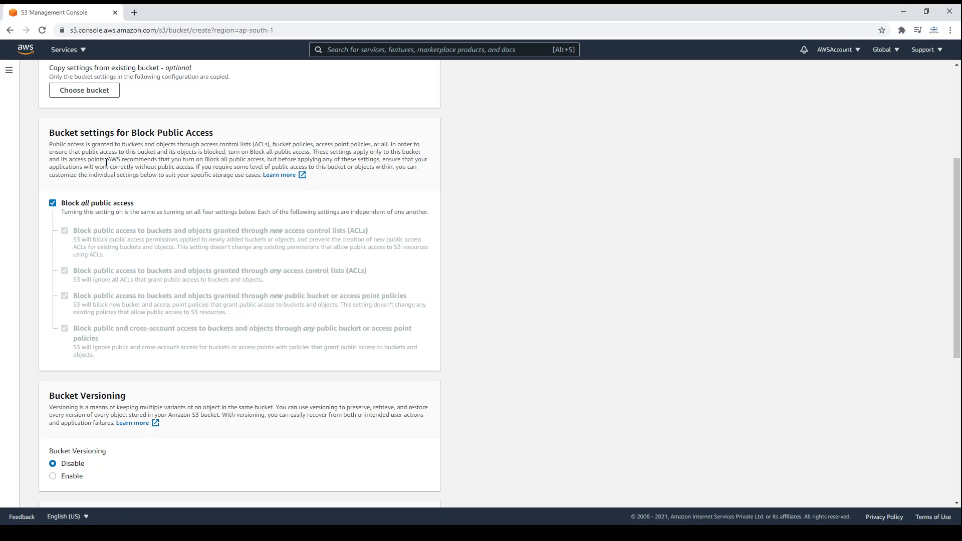
scroll(106, 162, down, 4)
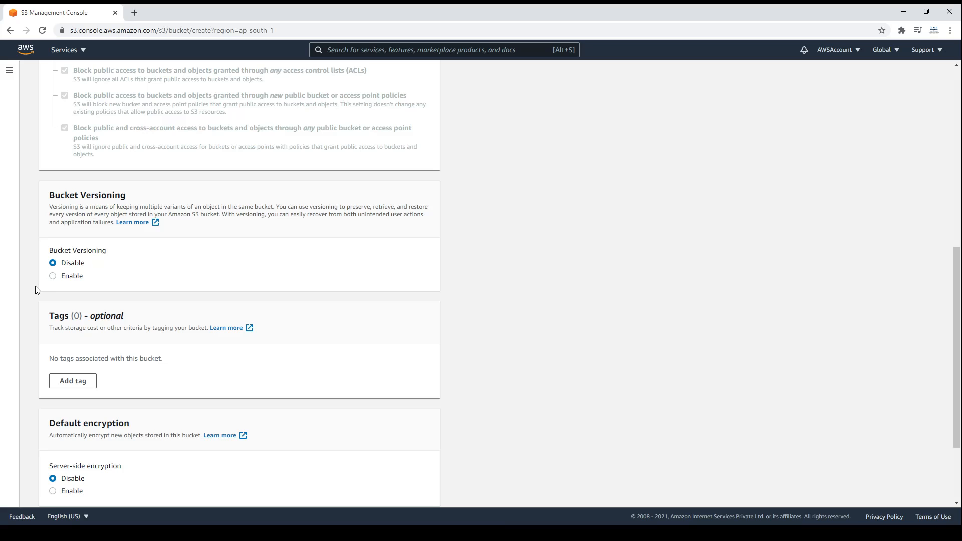
scroll(35, 286, down, 3)
scroll(36, 288, up, 4)
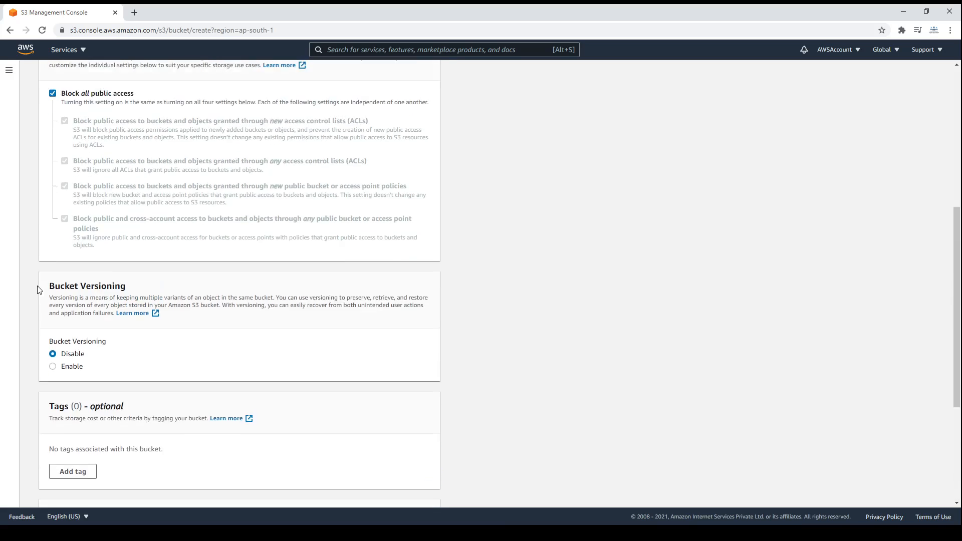
scroll(37, 289, up, 5)
scroll(38, 290, down, 10)
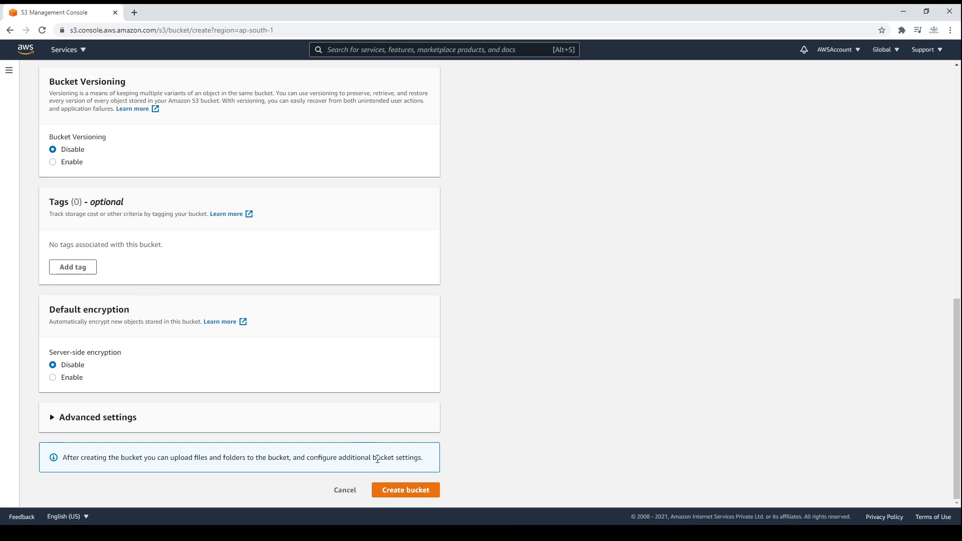
click(394, 490)
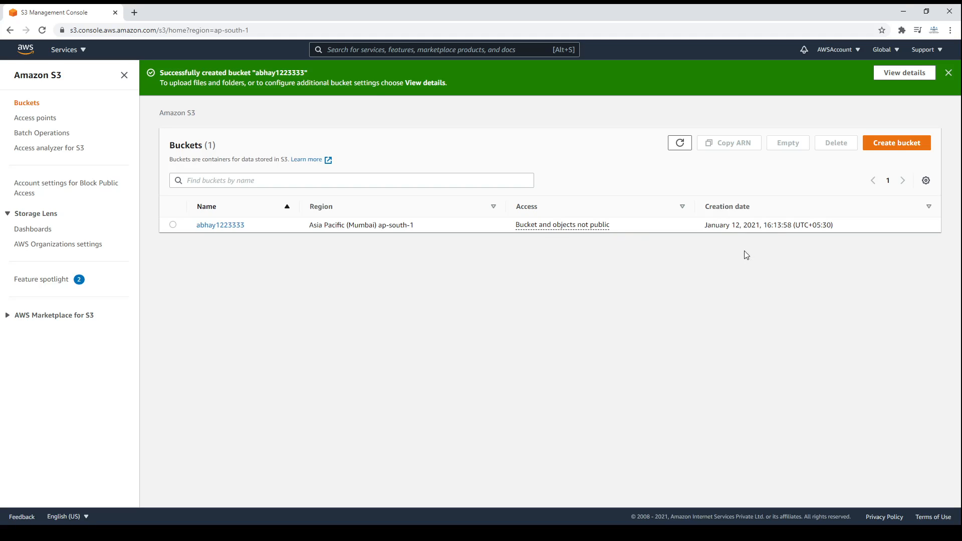
Step: Open the new bucket and examine its properties, from the overview and versioning down to requester pays
click(222, 226)
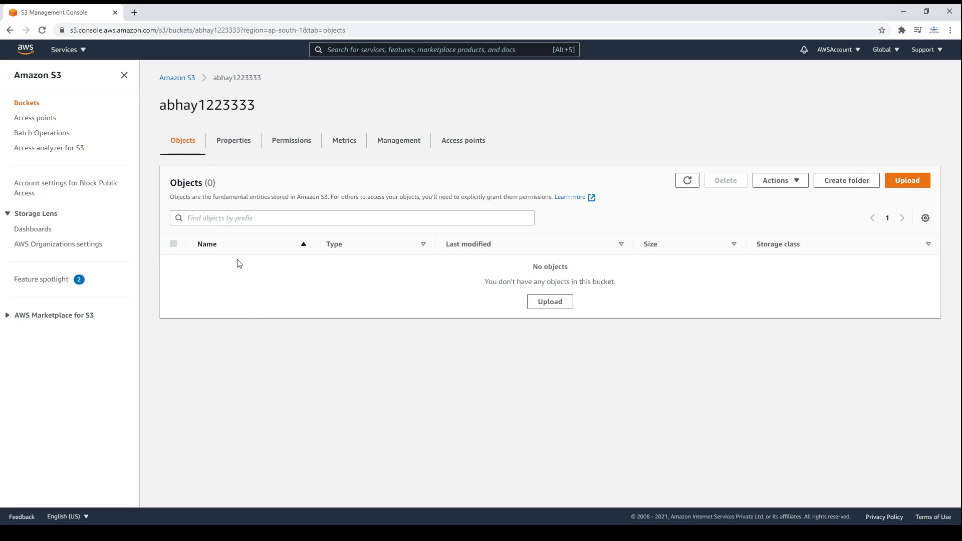
click(232, 142)
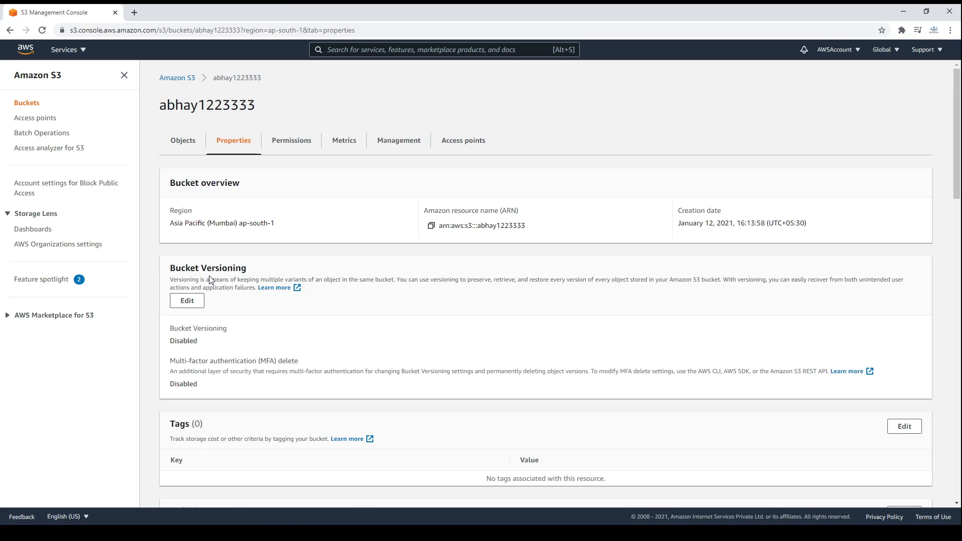
scroll(210, 279, down, 18)
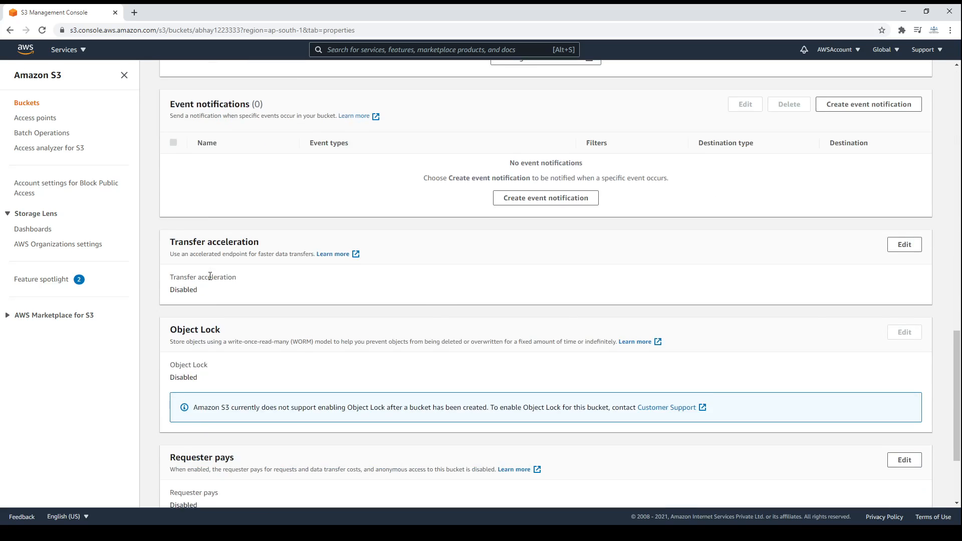
scroll(210, 276, down, 3)
scroll(210, 276, up, 20)
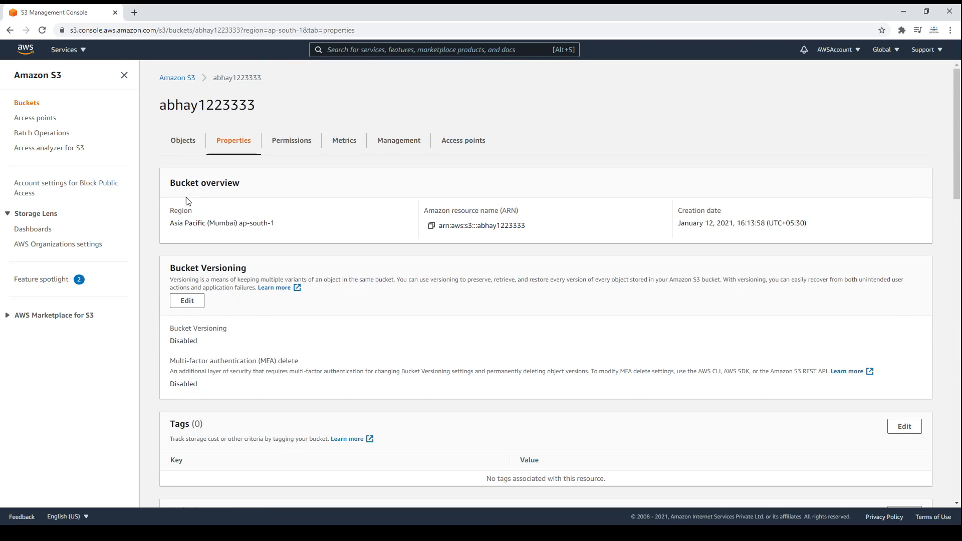
scroll(259, 221, down, 11)
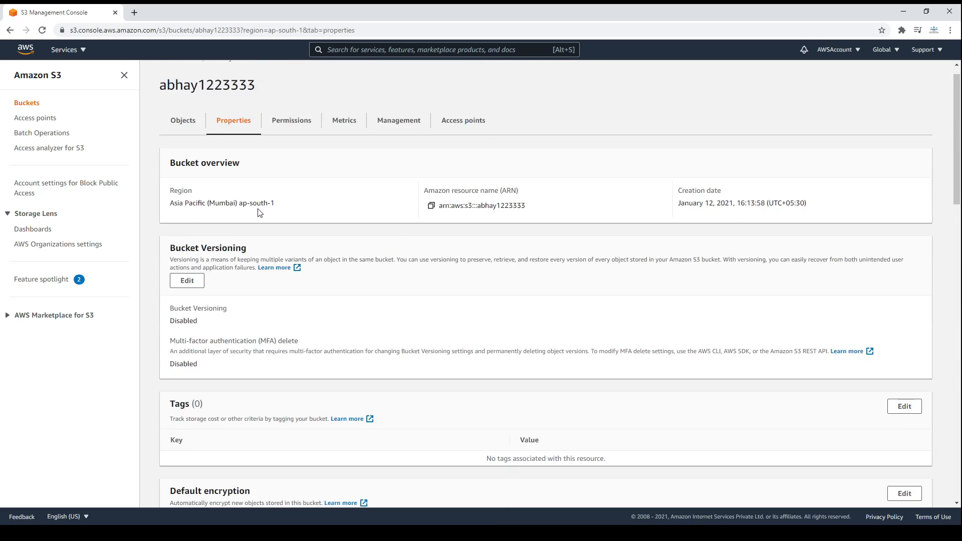
scroll(258, 230, up, 7)
scroll(258, 230, up, 4)
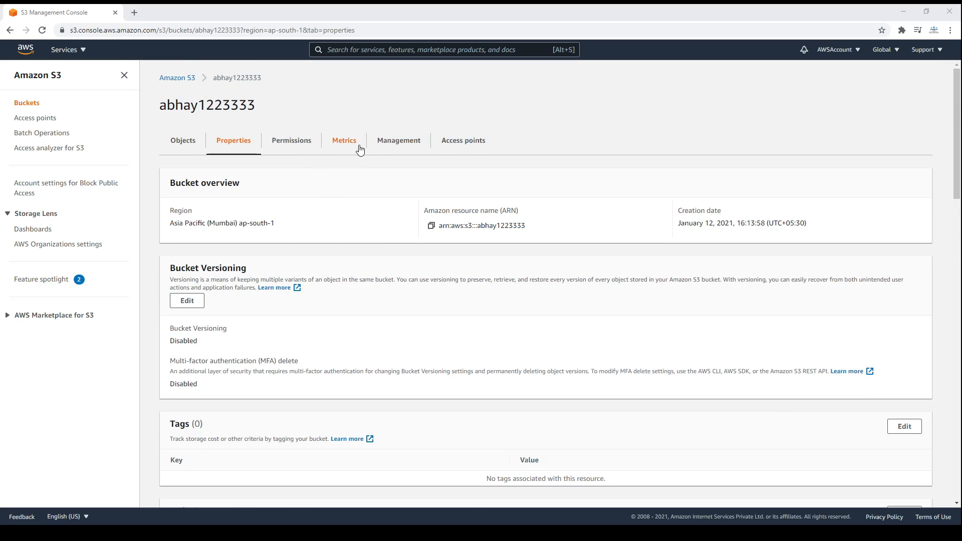
Step: Start an upload from the bucket's object list and add the file PICTURE_ONE.PNG to it
click(182, 144)
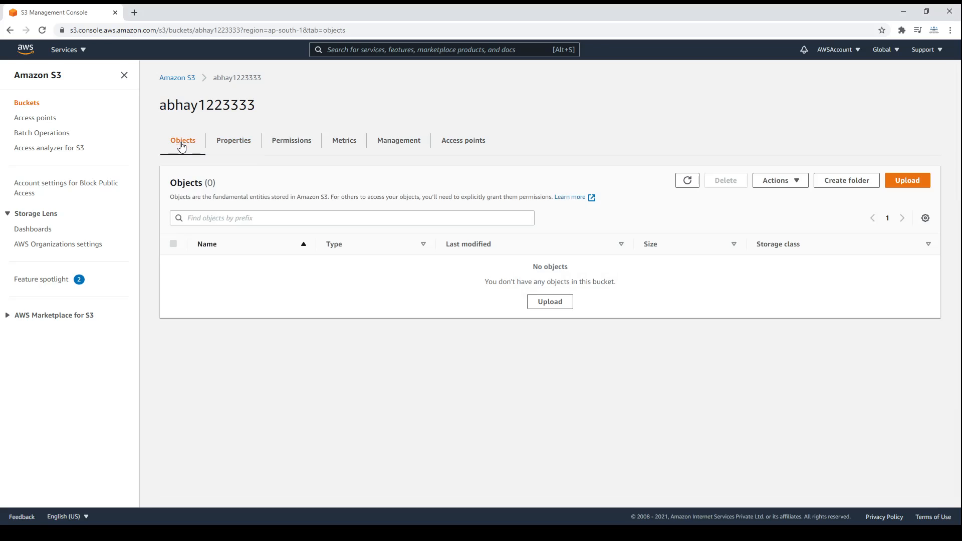
click(538, 302)
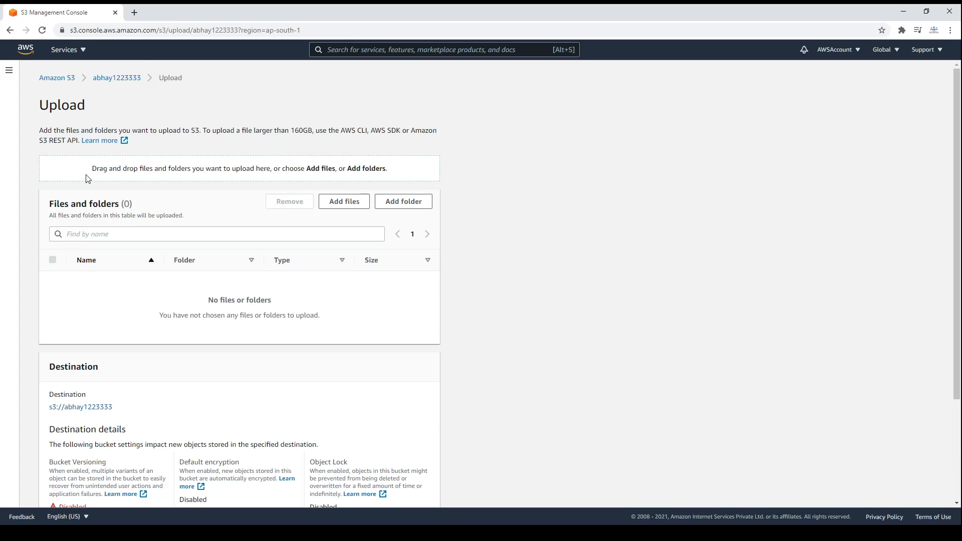
click(345, 201)
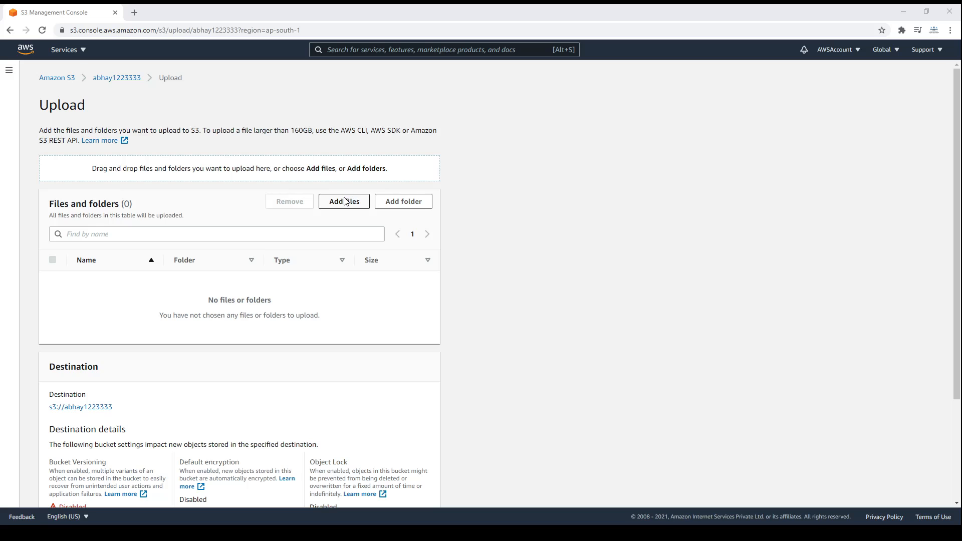
click(351, 330)
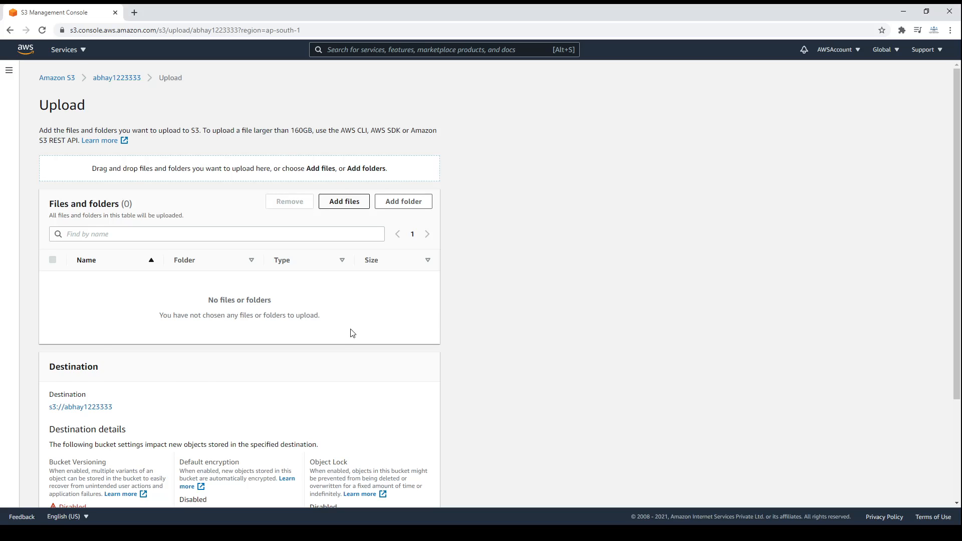
scroll(526, 241, down, 3)
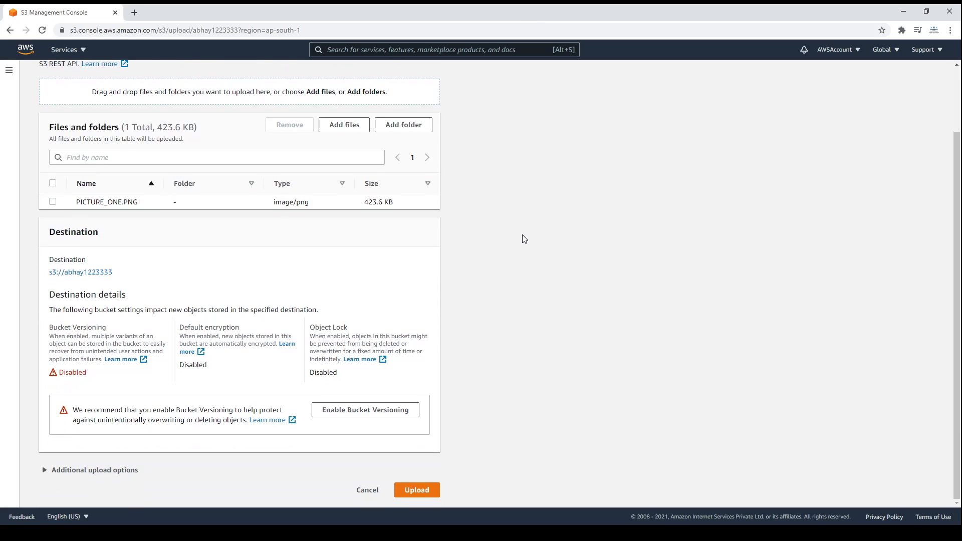
Step: Complete the upload of PICTURE_ONE.PNG and create a folder named pictures in the bucket with server-side encryption disabled
click(411, 490)
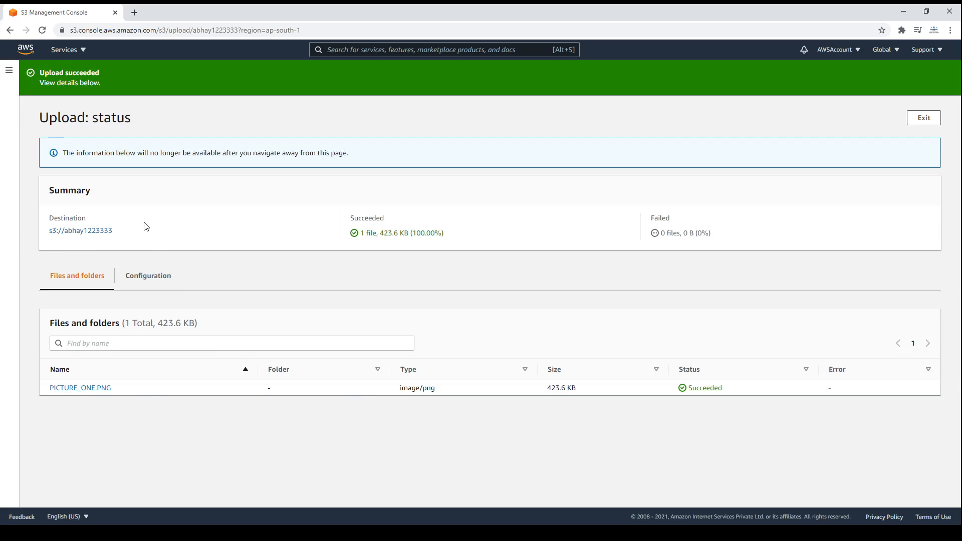
click(925, 119)
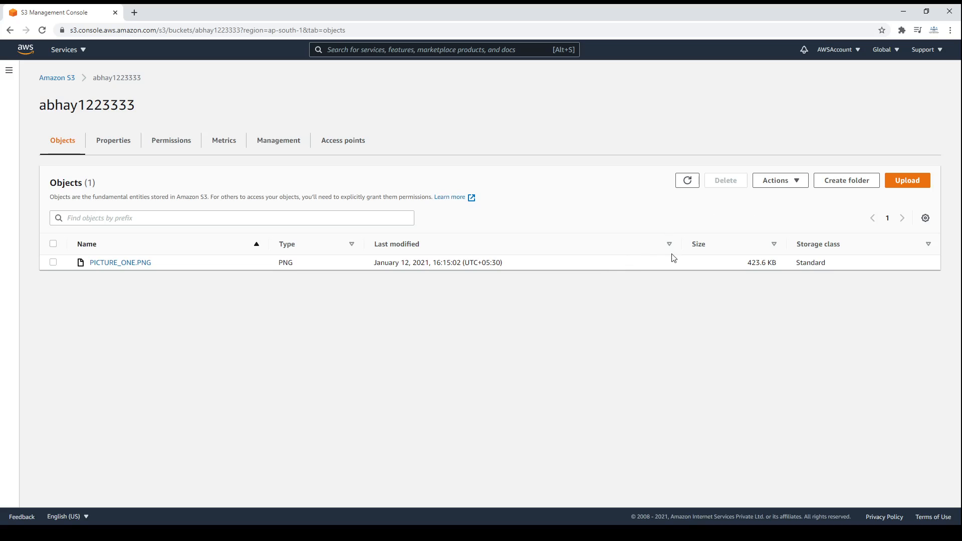
click(837, 186)
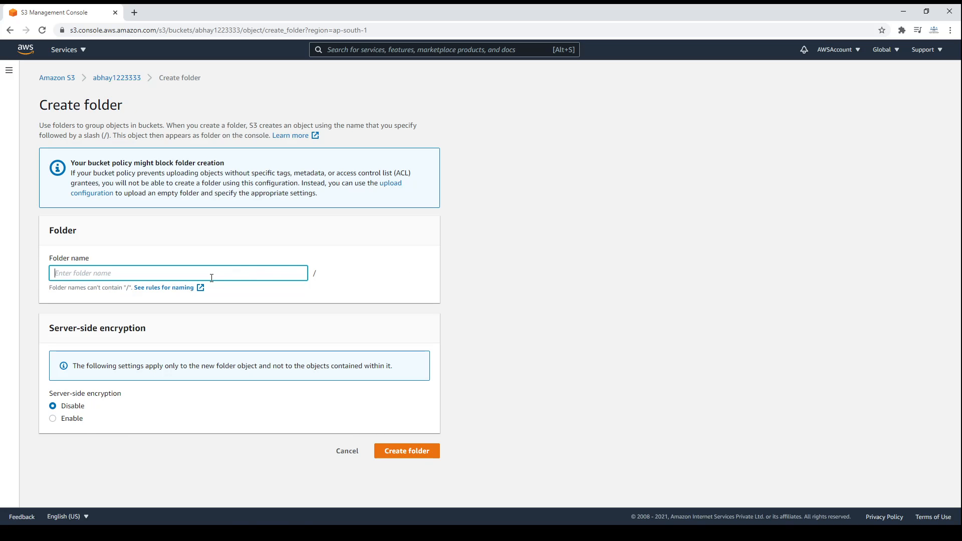
text(pictures)
click(418, 455)
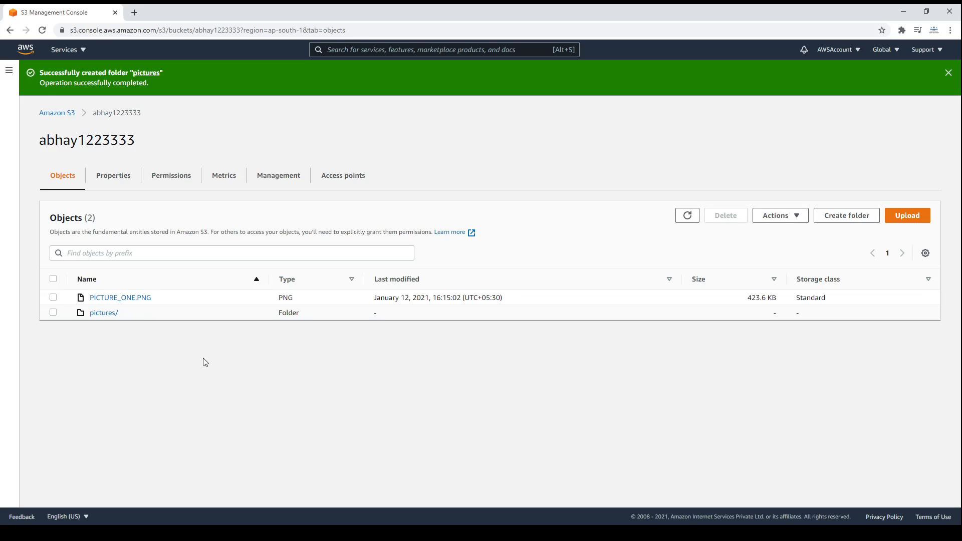
Step: Upload the file PICTURE_TWO.PNG into the pictures folder and close the upload status page
click(103, 313)
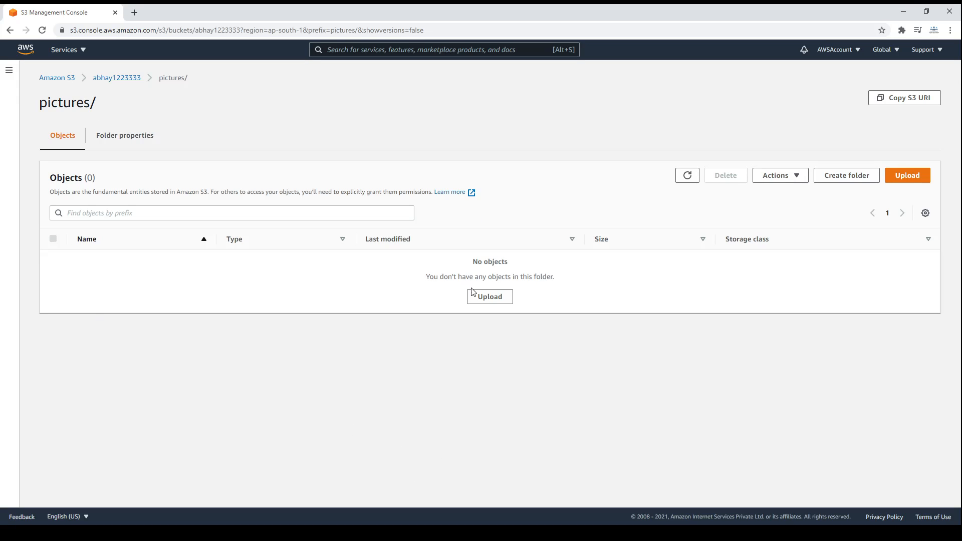
click(474, 294)
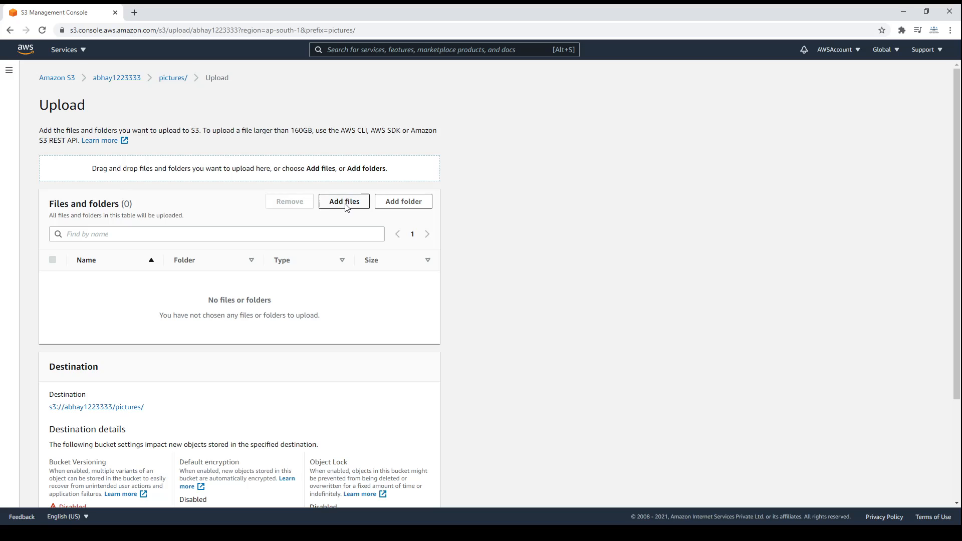
click(345, 203)
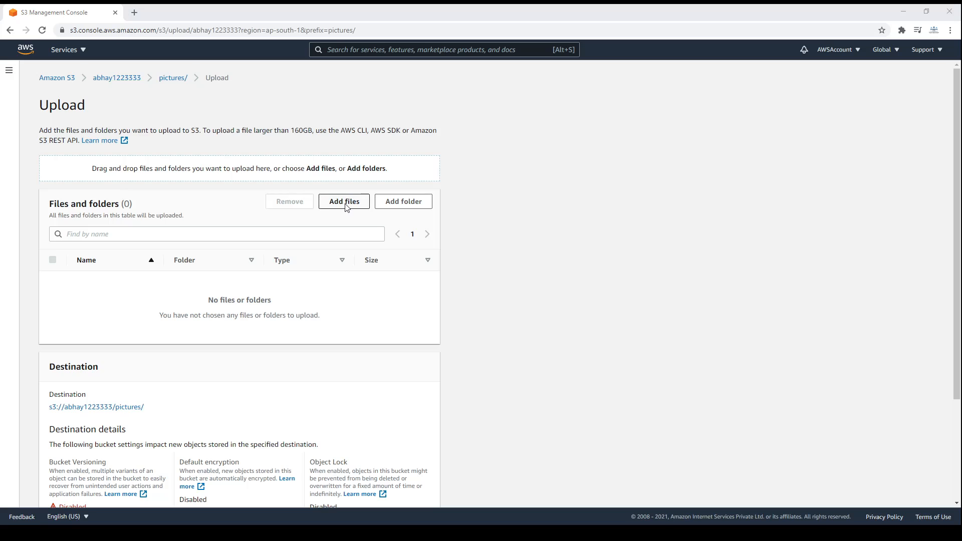
click(357, 331)
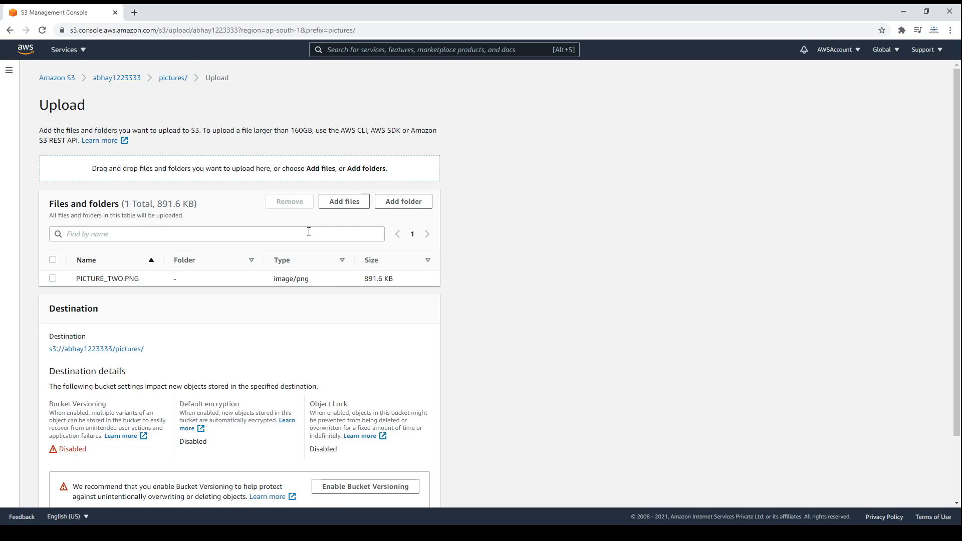
scroll(309, 232, down, 3)
click(410, 490)
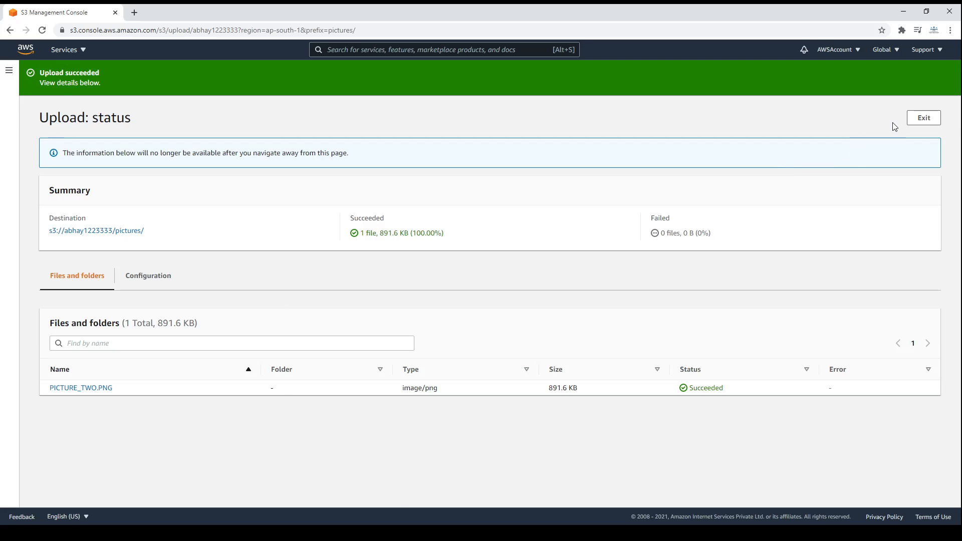
click(922, 119)
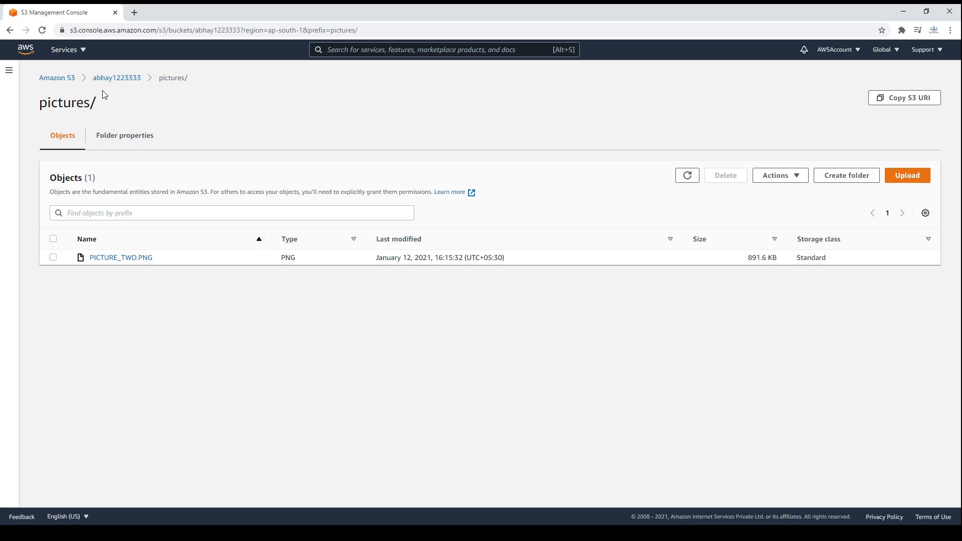
Step: Permanently delete PICTURE_TWO.PNG from the pictures folder, confirming with the text "permanently delete"
click(113, 78)
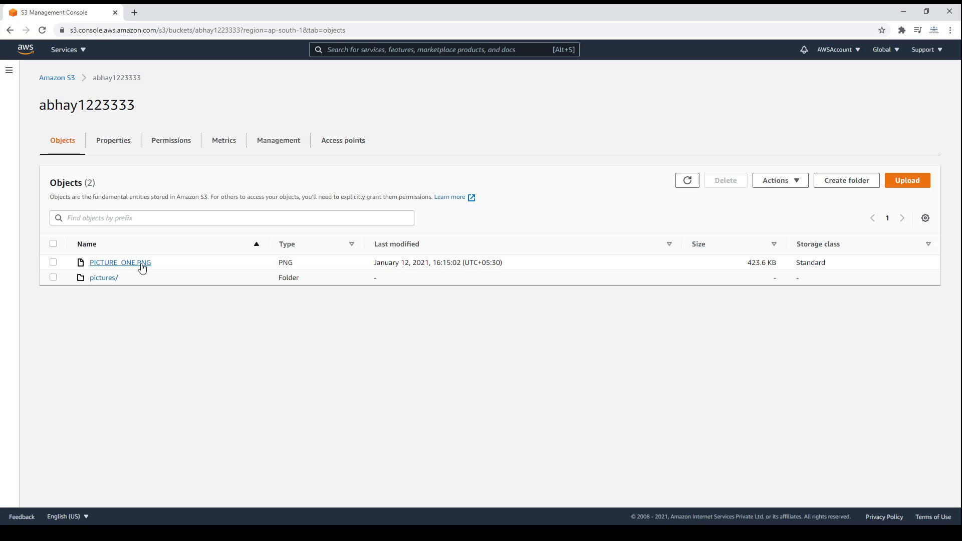
click(107, 281)
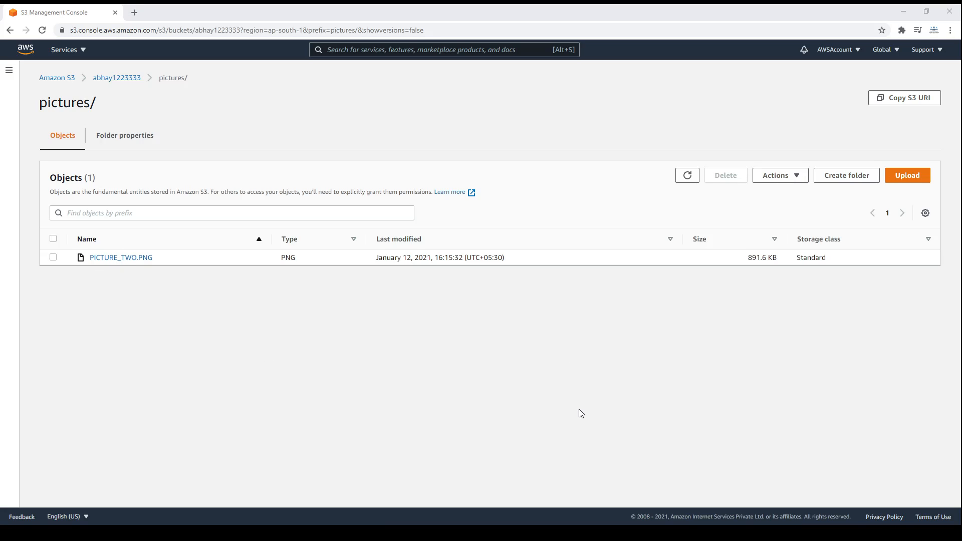
click(53, 257)
click(723, 178)
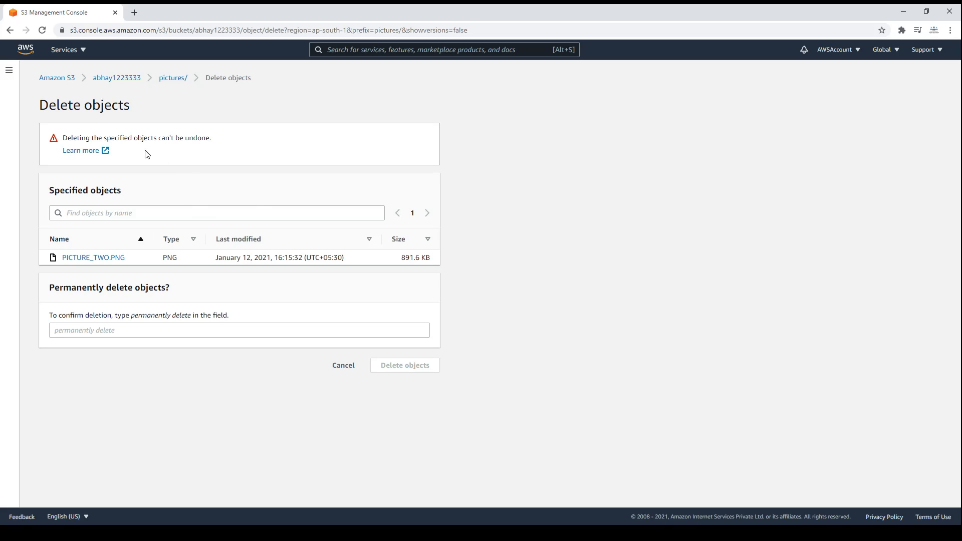
click(118, 332)
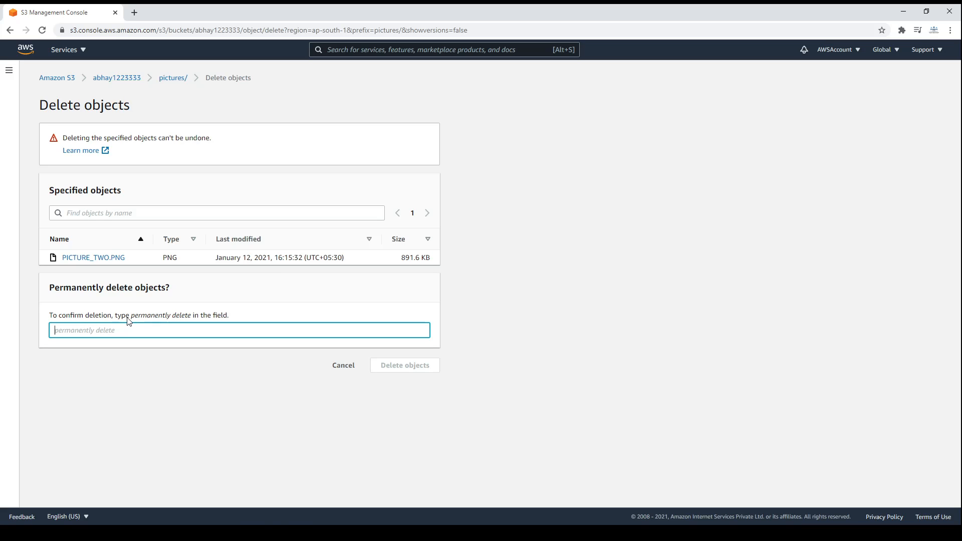
drag(132, 317, 192, 321)
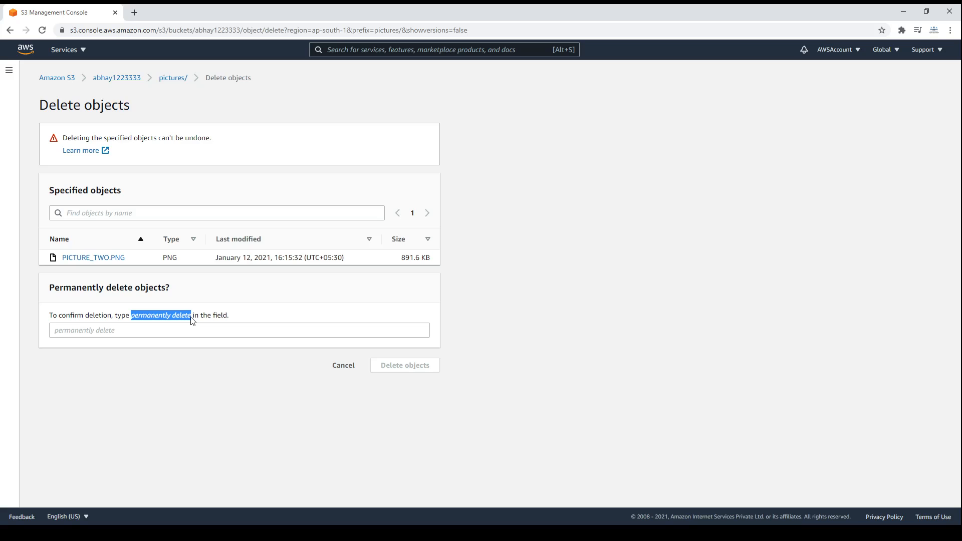
click(115, 330)
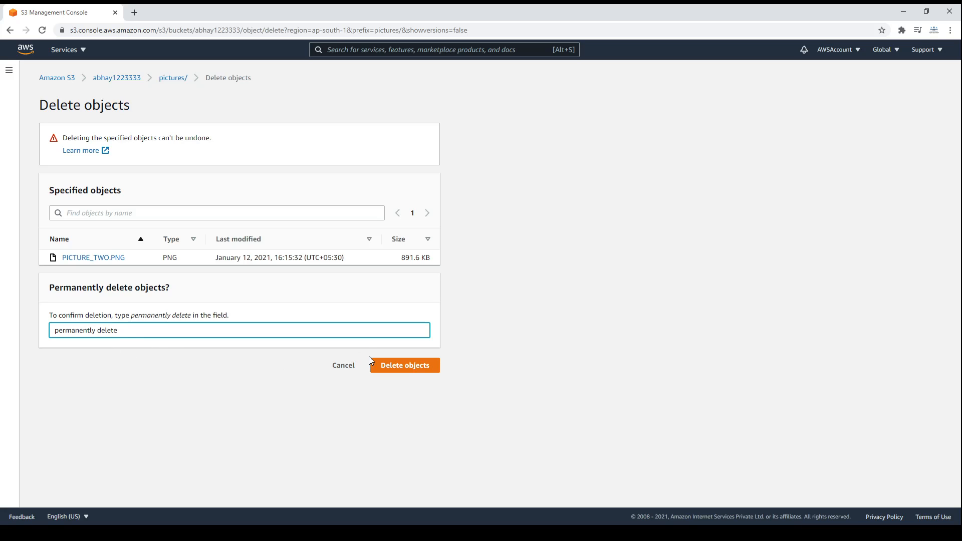
click(387, 366)
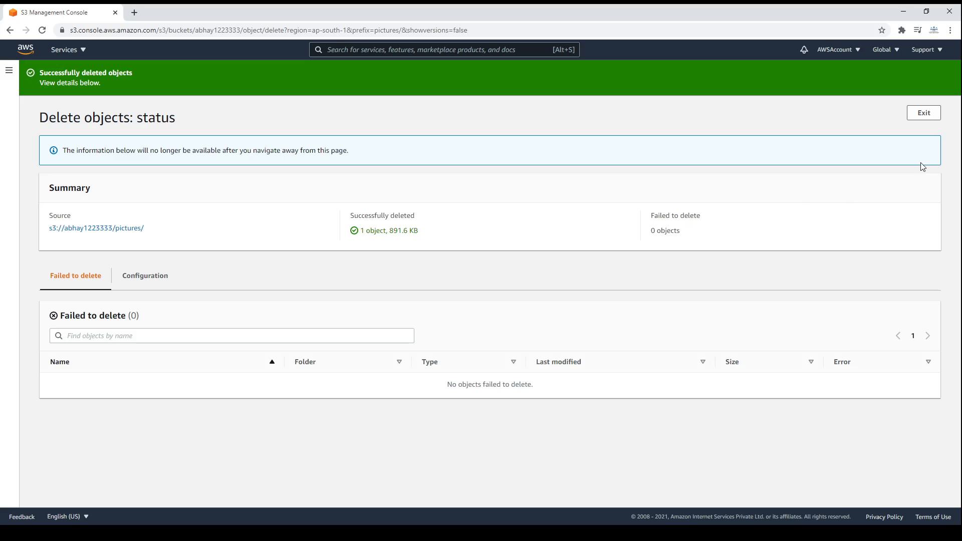
click(923, 116)
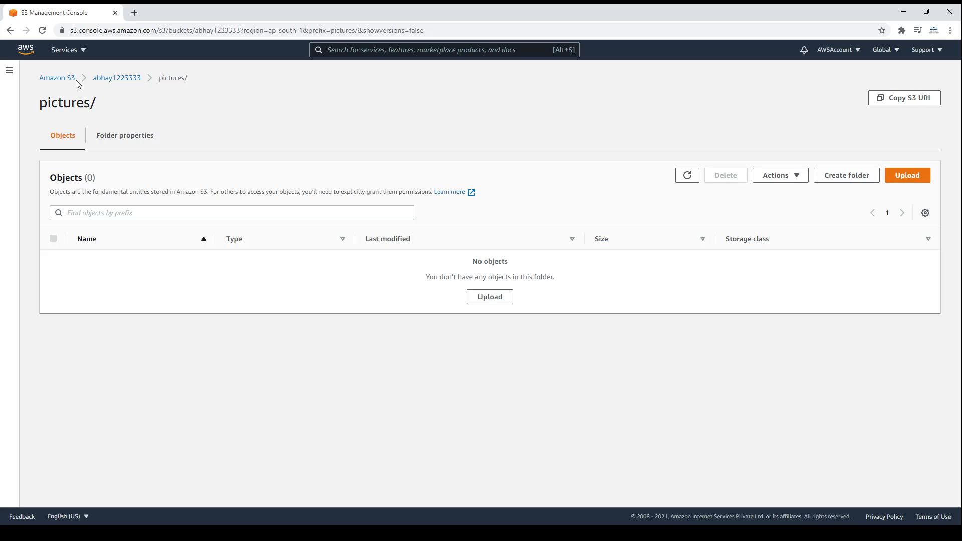
Step: Return from the pictures folder to the bucket and enable Bucket Versioning in its properties
click(106, 80)
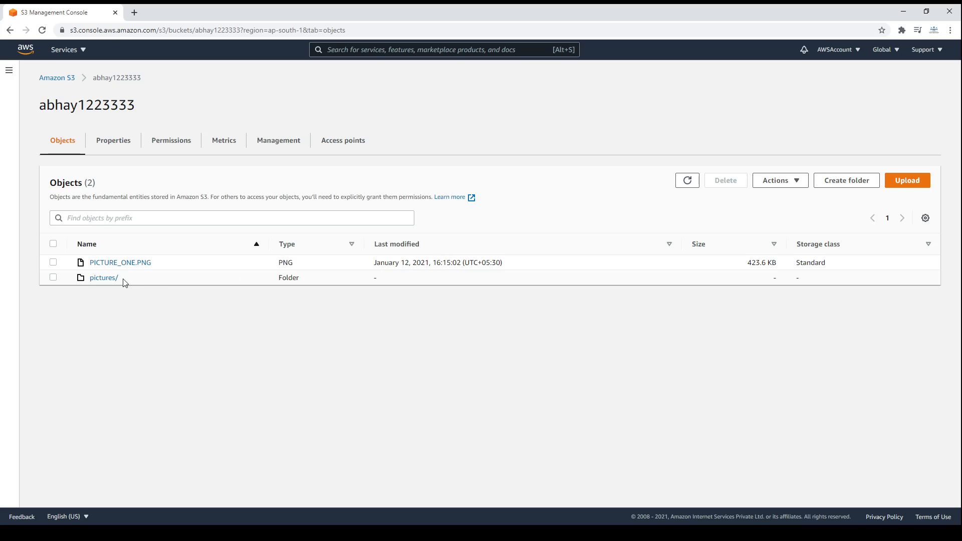
click(103, 279)
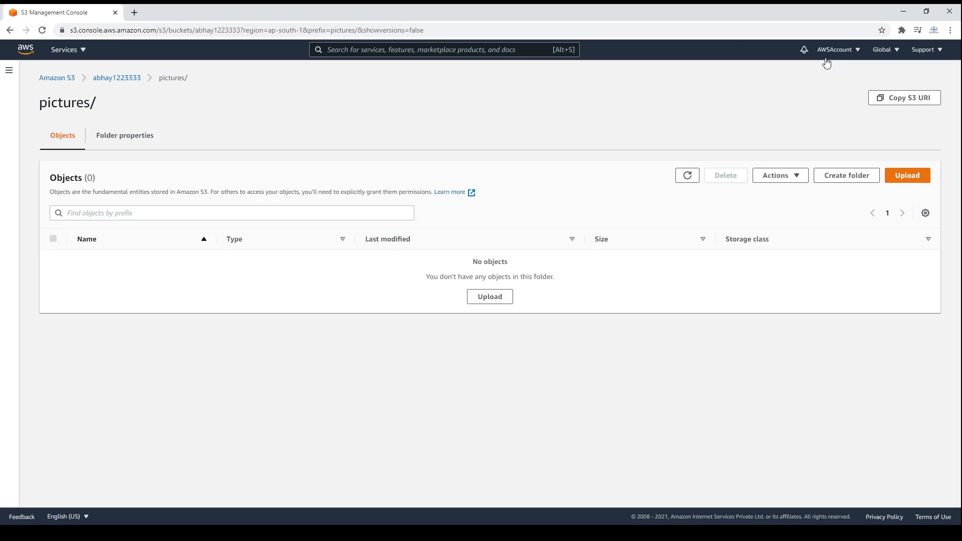
click(122, 80)
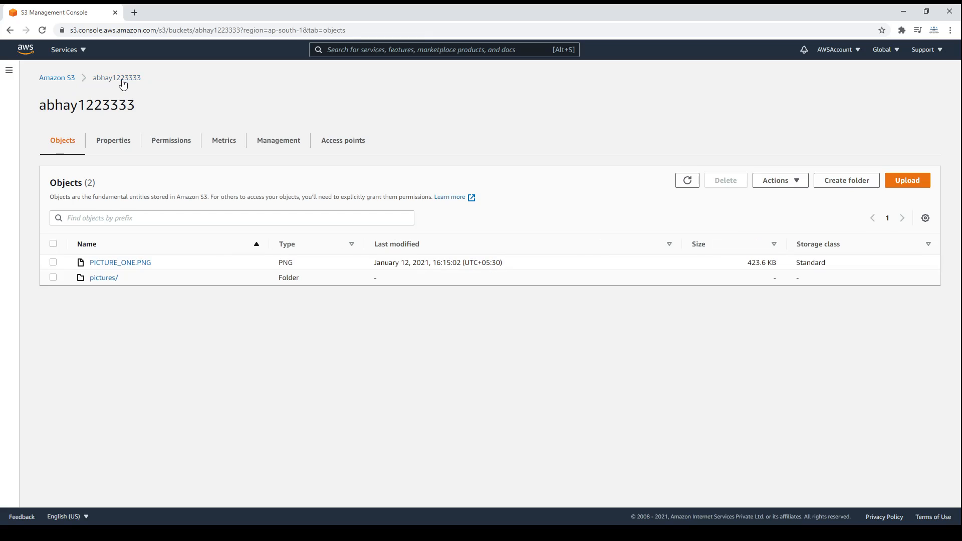
click(106, 145)
scroll(34, 275, down, 1)
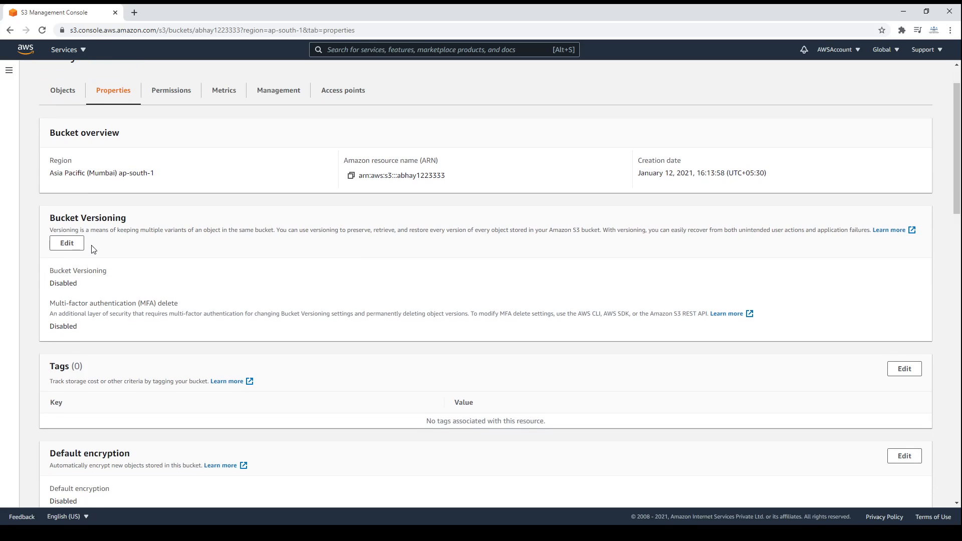
click(66, 241)
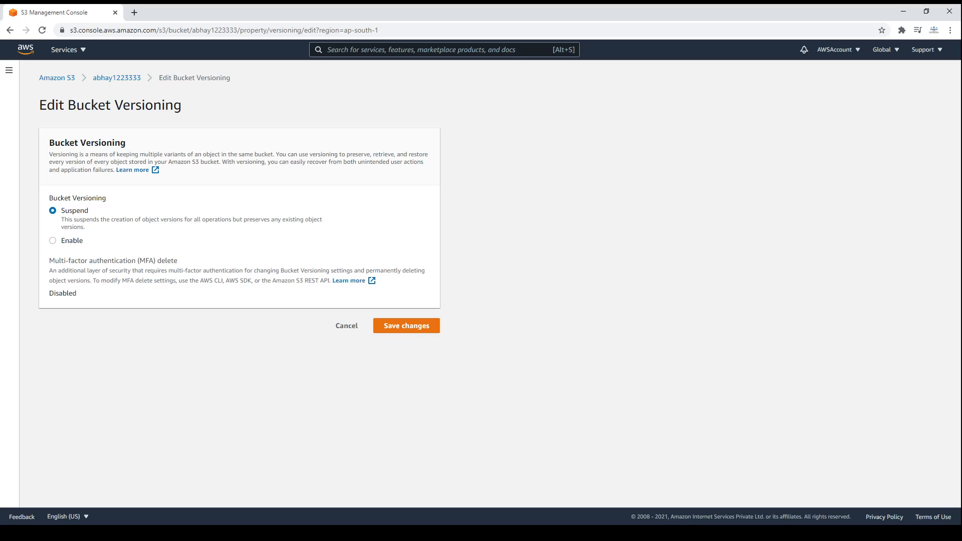
click(53, 241)
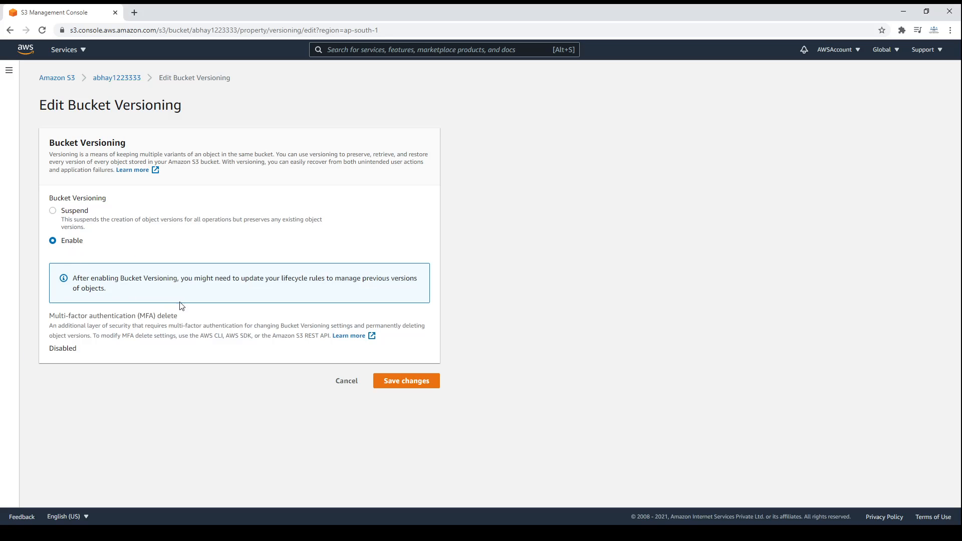
click(389, 383)
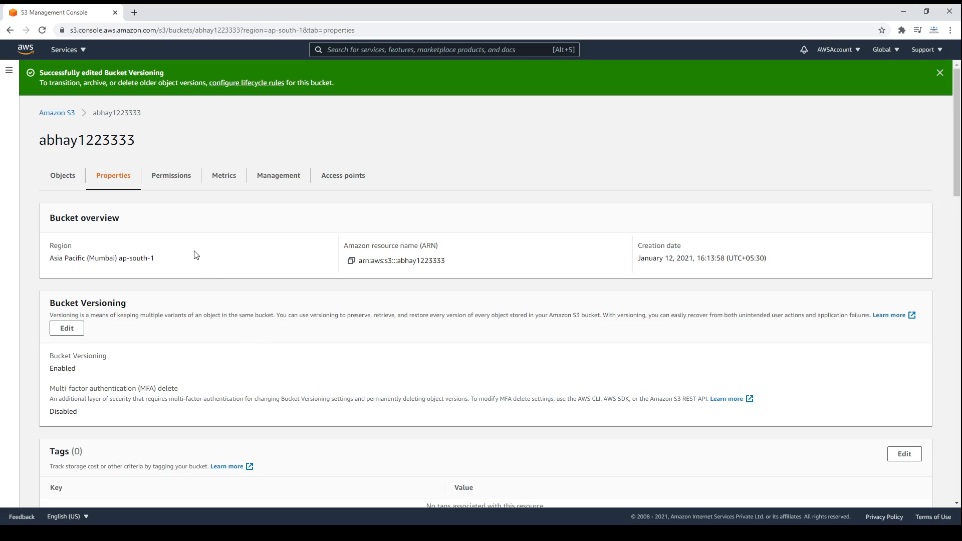
Step: Upload PICTURE_ONE.PNG again to the root of the version-enabled bucket and exit the upload status page
scroll(75, 273, down, 8)
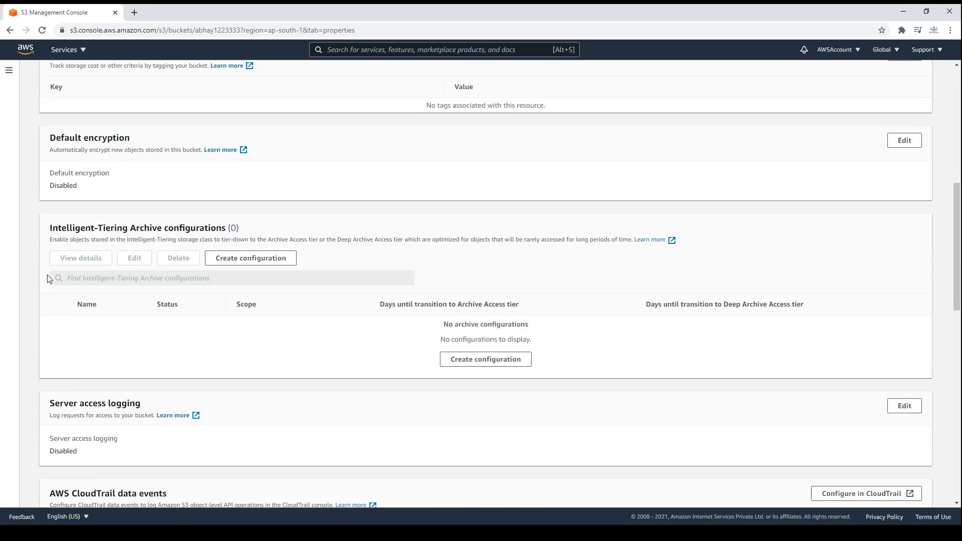
scroll(48, 279, down, 2)
scroll(49, 279, up, 10)
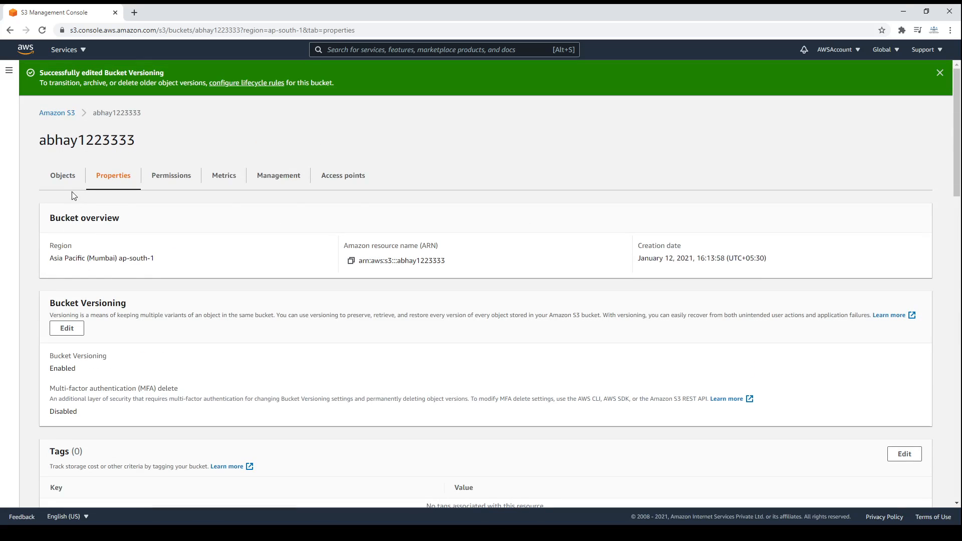
click(61, 179)
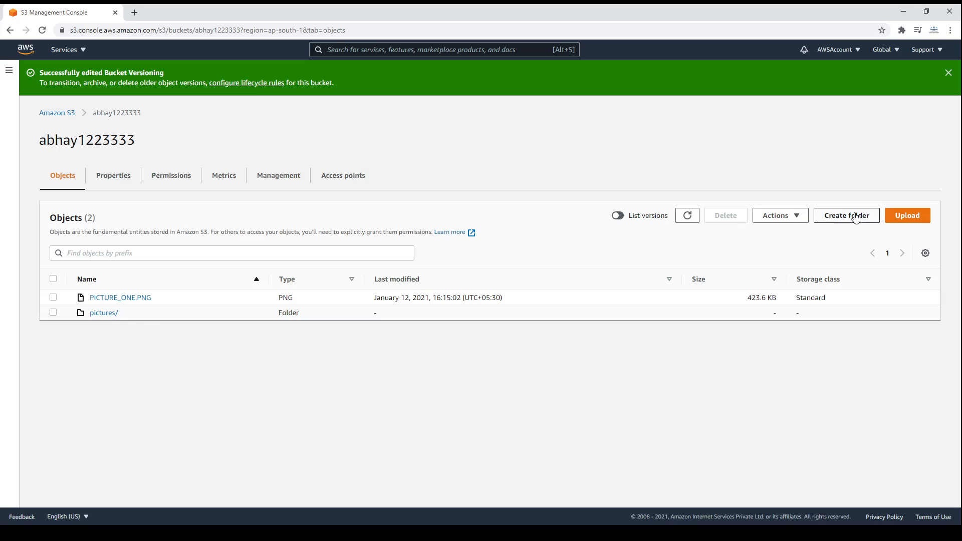
click(897, 216)
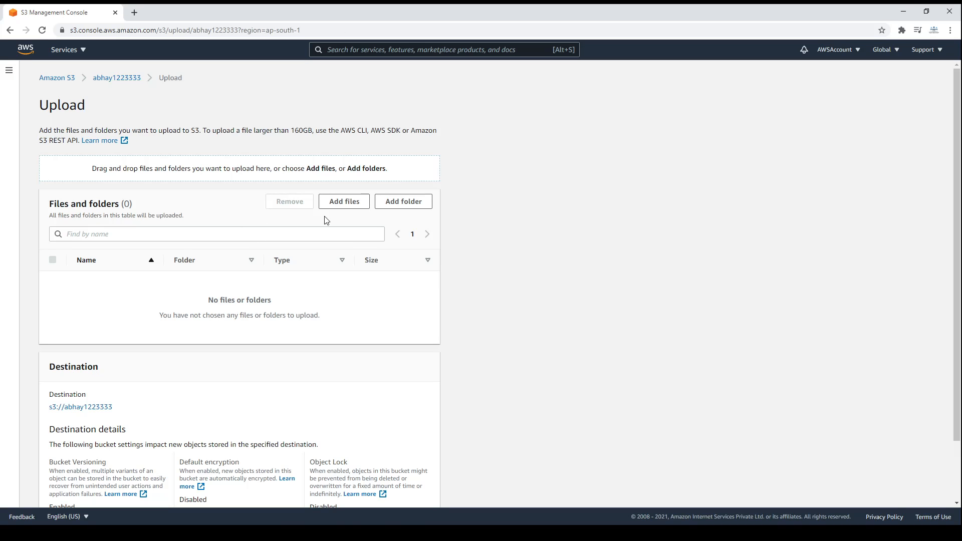
click(333, 205)
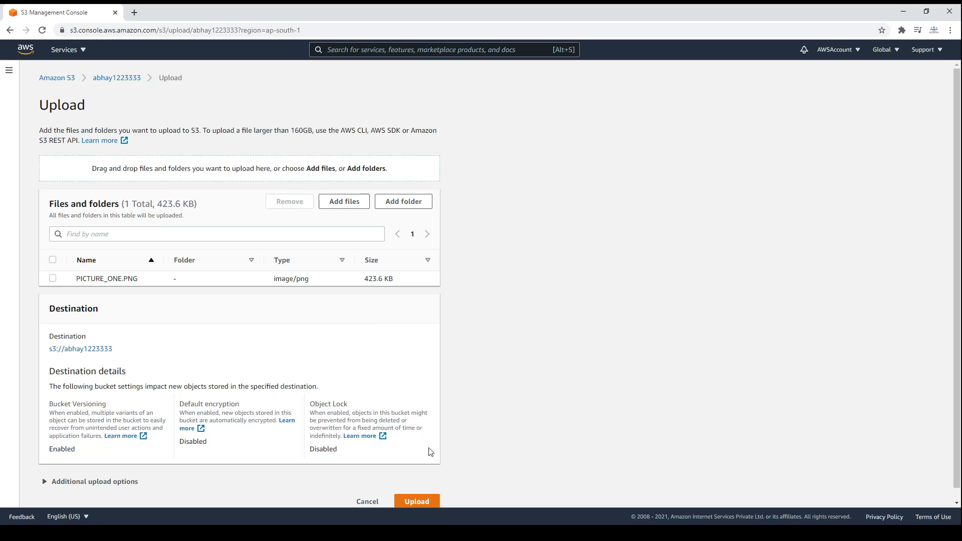
click(427, 505)
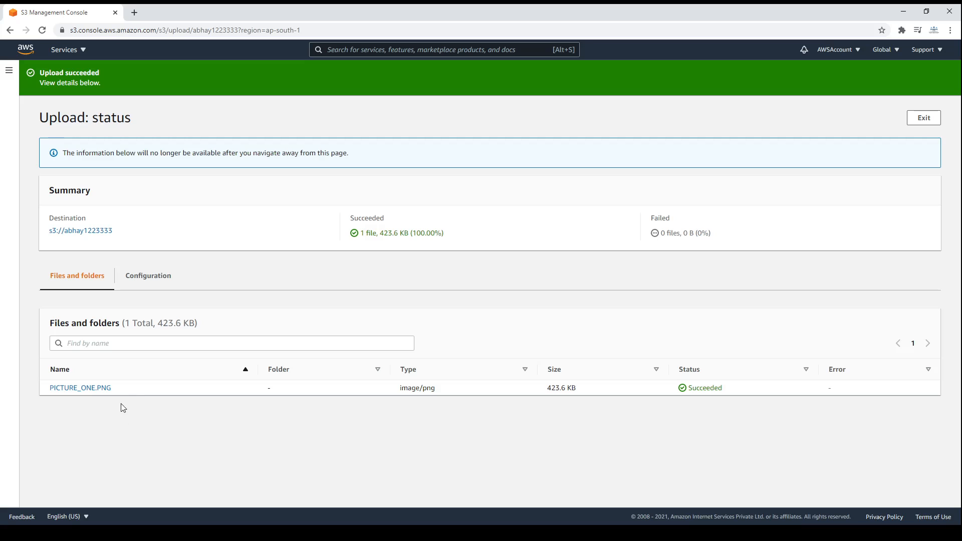
click(926, 120)
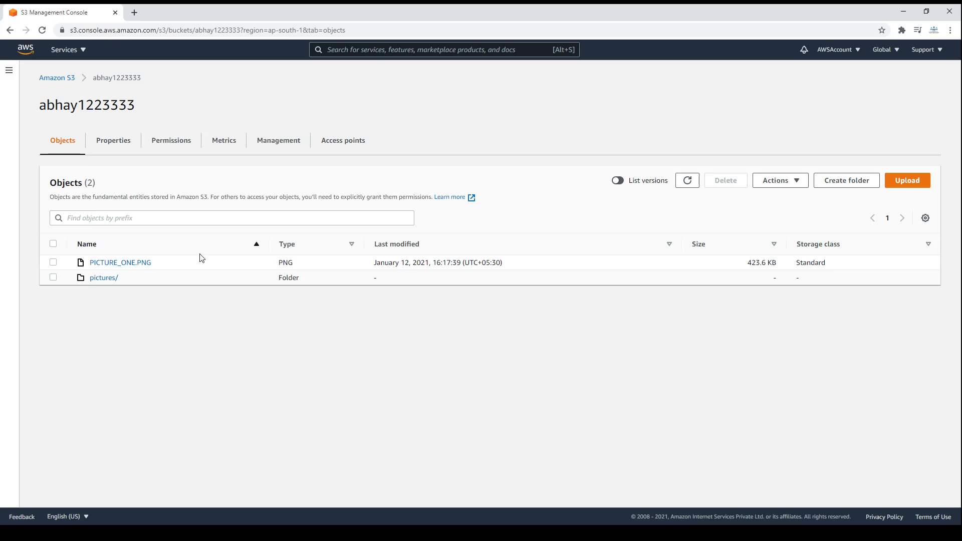
Step: List the bucket's object versions, examine the version ID of the newer PICTURE_ONE.PNG, and open the pictures folder
click(625, 186)
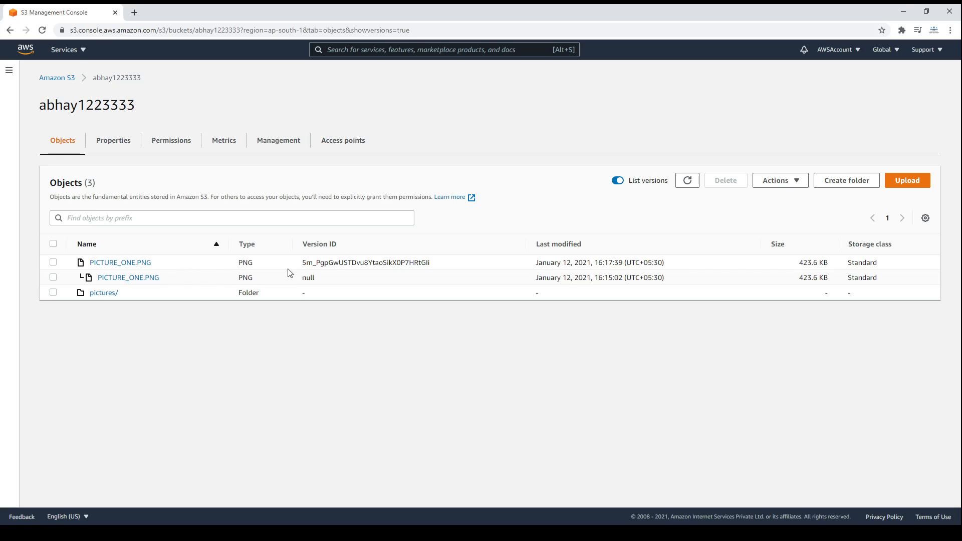
drag(436, 264, 307, 262)
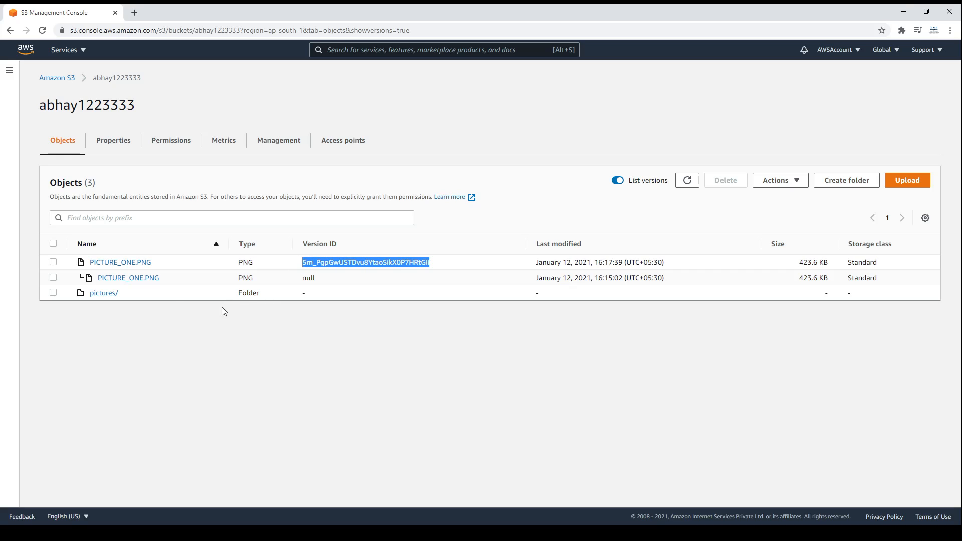
click(99, 294)
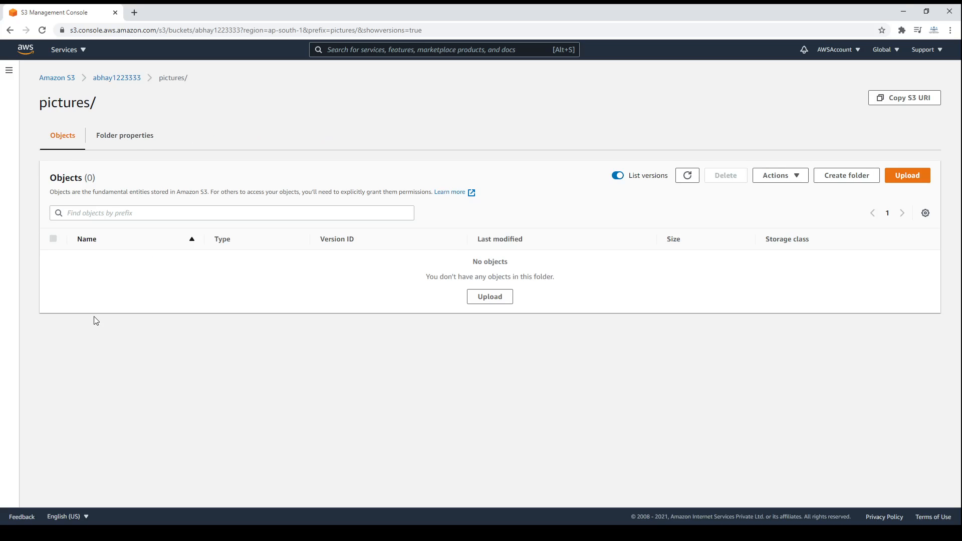
Step: Upload PICTURE_TWO.PNG to the pictures folder of the version-enabled bucket and exit the upload status page
click(896, 179)
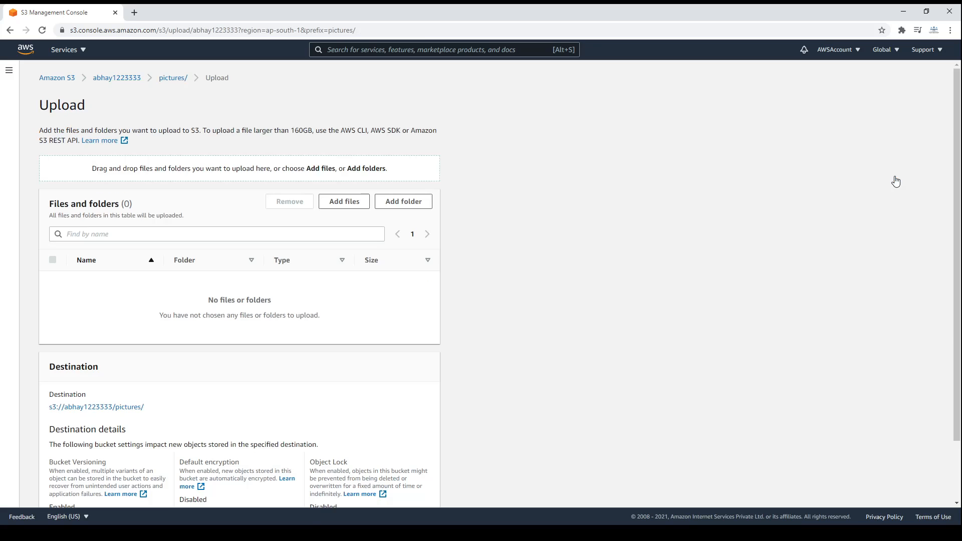
click(339, 202)
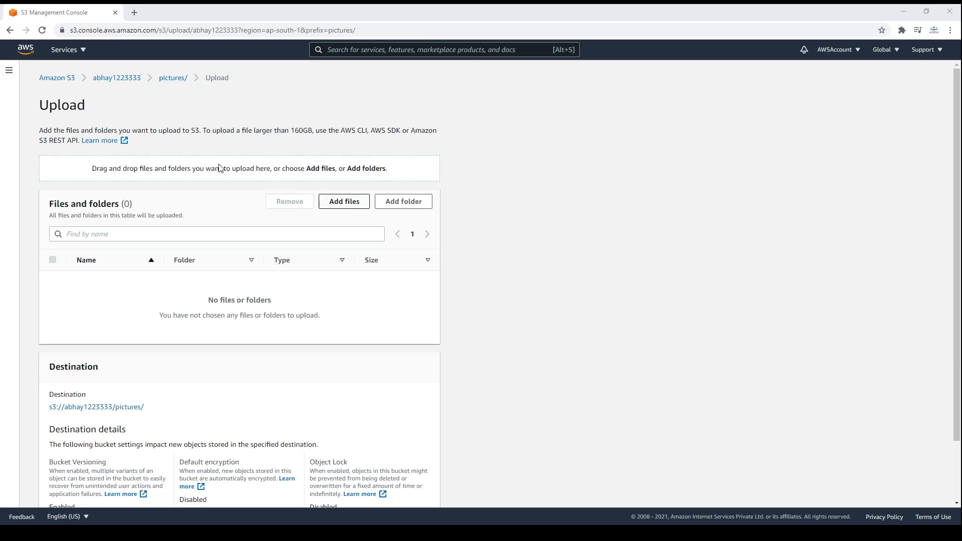
click(174, 95)
click(352, 323)
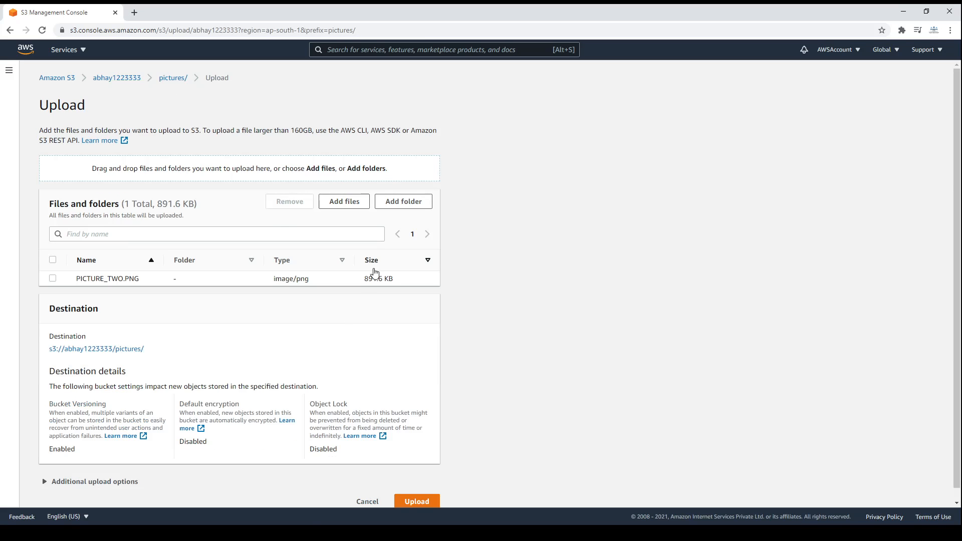
click(409, 503)
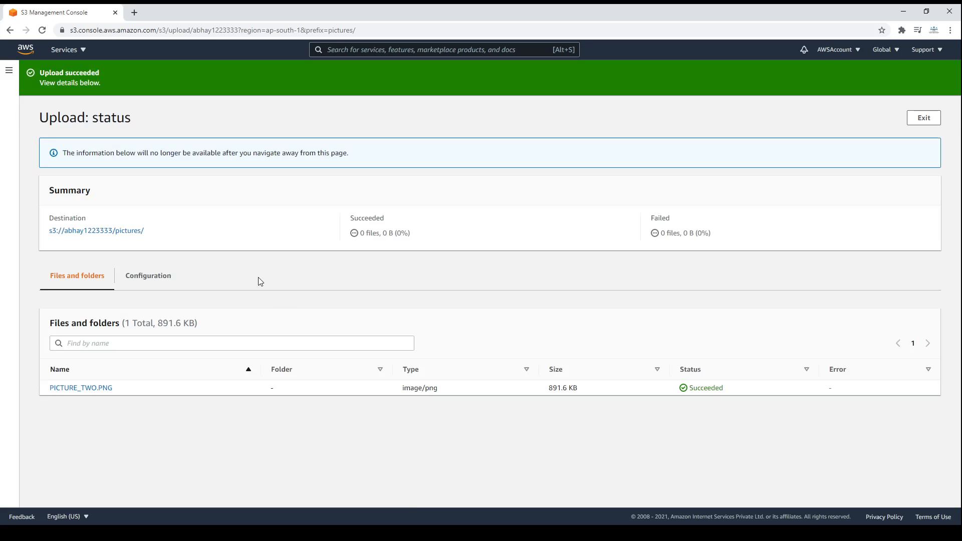
click(924, 118)
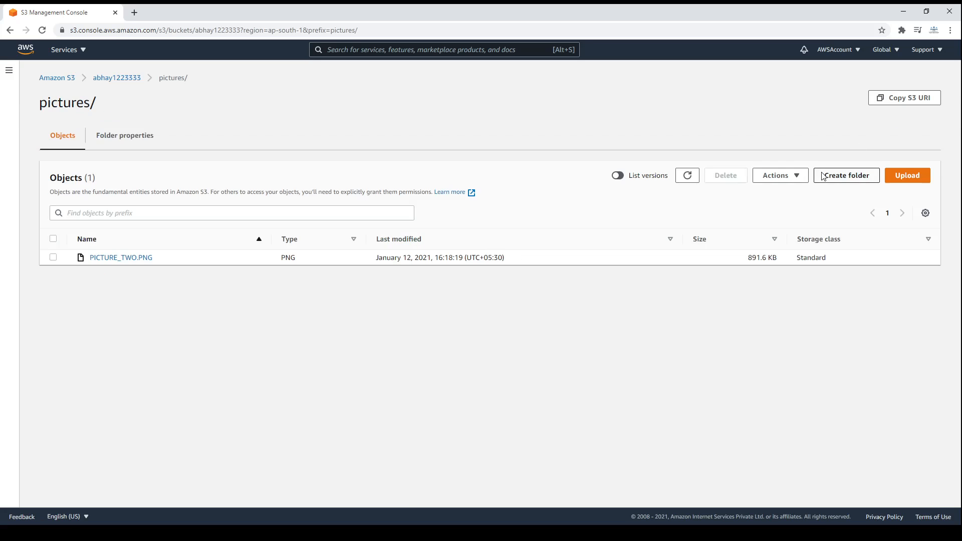
Step: Return to the bucket, reopen the pictures folder and list its object versions to examine PICTURE_TWO.PNG's version ID
click(117, 78)
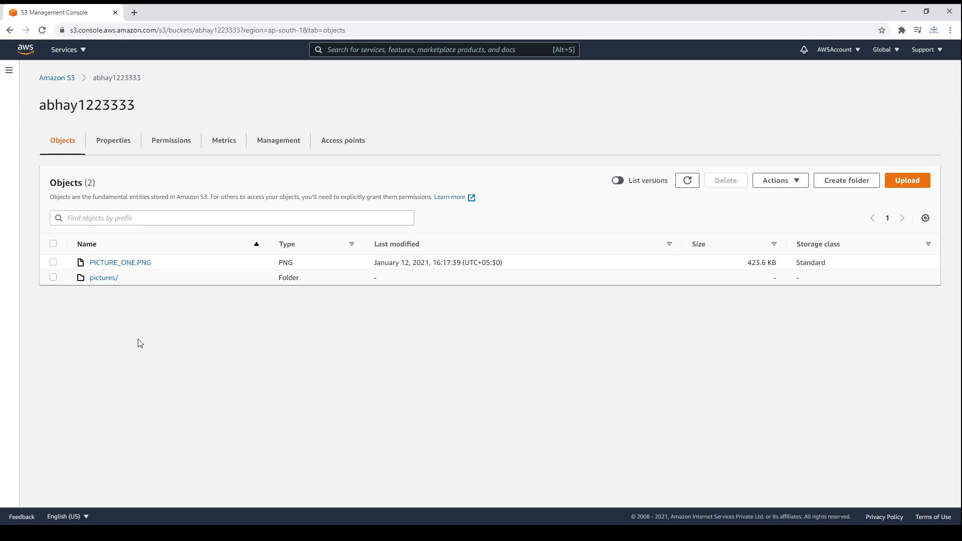
click(96, 279)
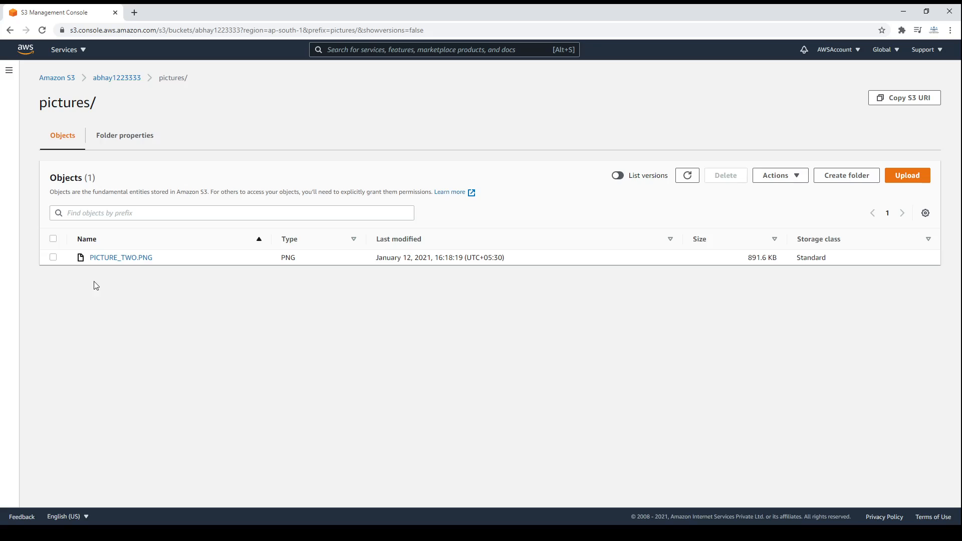
click(617, 175)
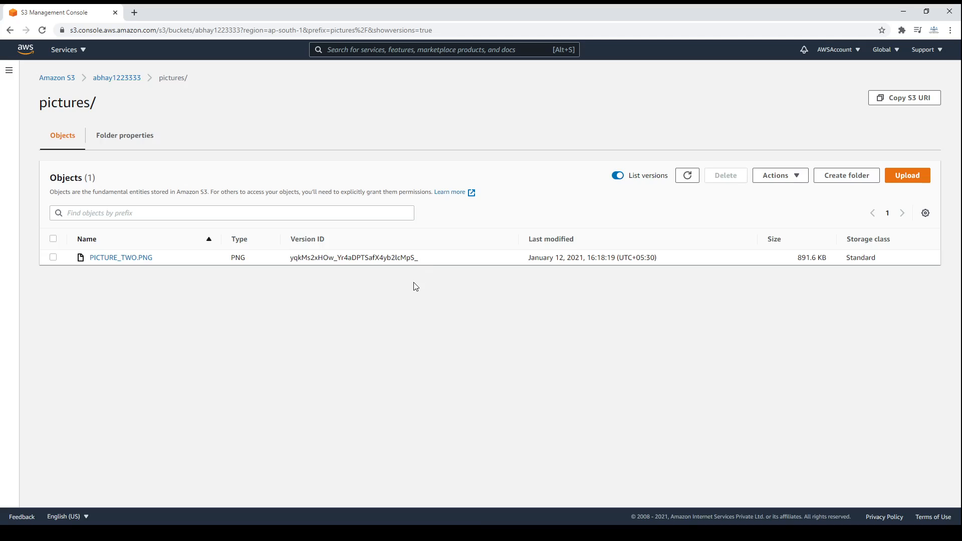
click(54, 258)
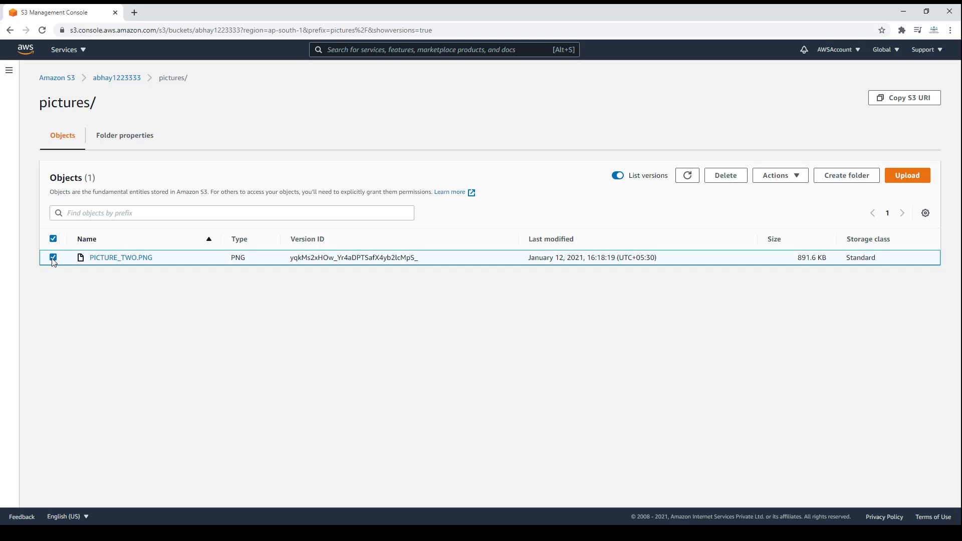
click(725, 177)
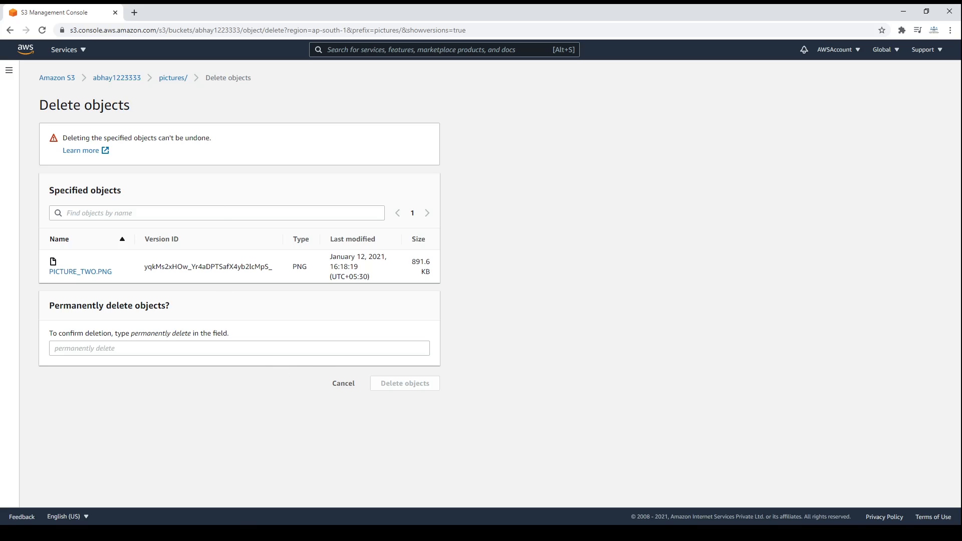
click(343, 383)
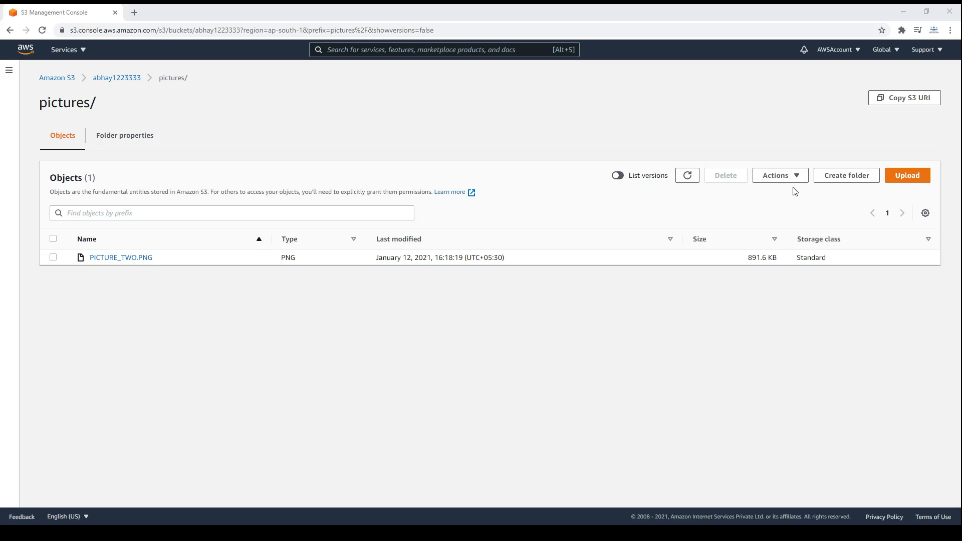
Step: With versions hidden, delete PICTURE_TWO.PNG from the pictures folder, confirming with the text "delete", and exit the status page
click(53, 258)
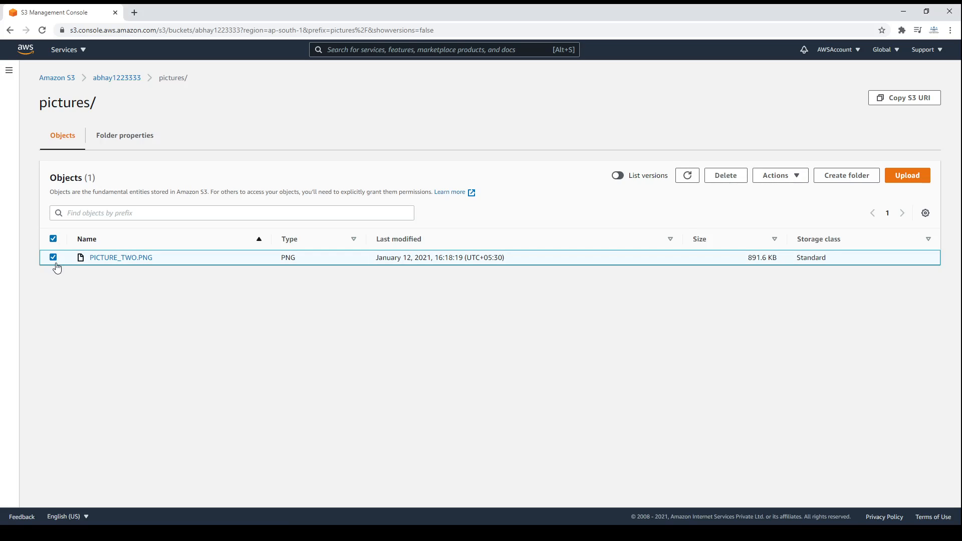
click(715, 178)
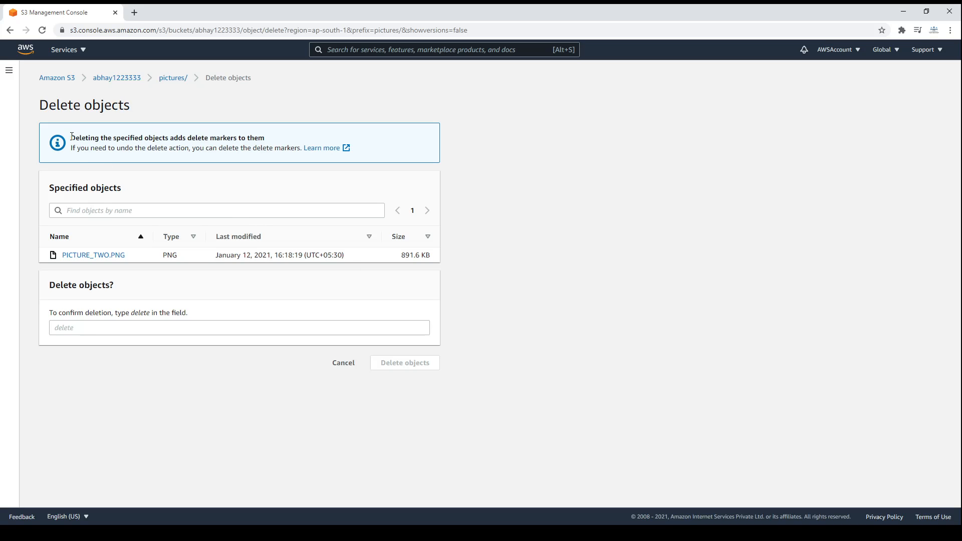
drag(72, 136, 269, 139)
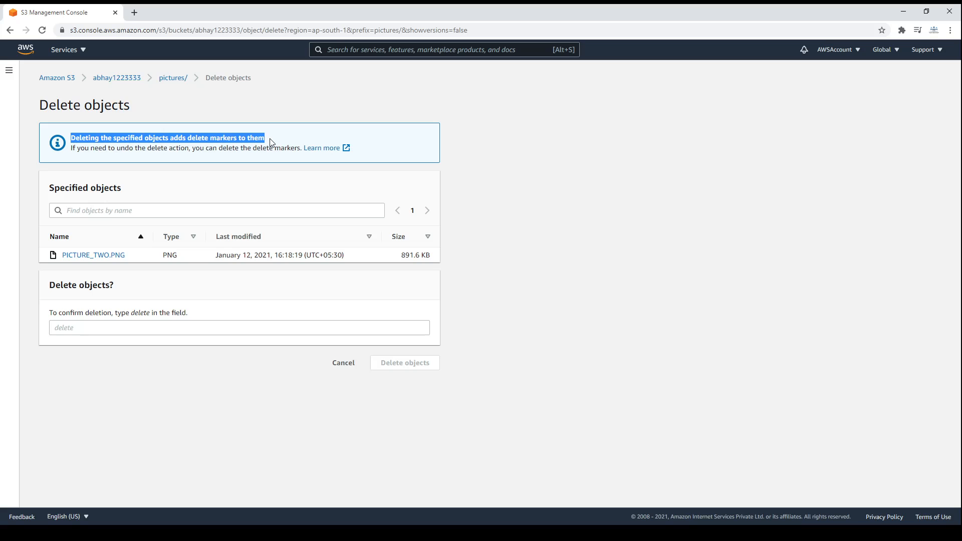
click(130, 327)
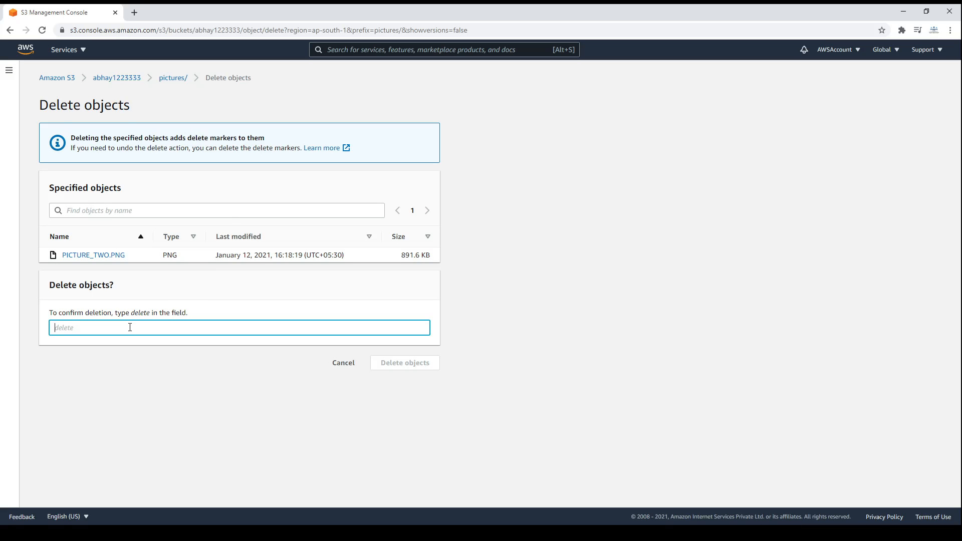
text(delete)
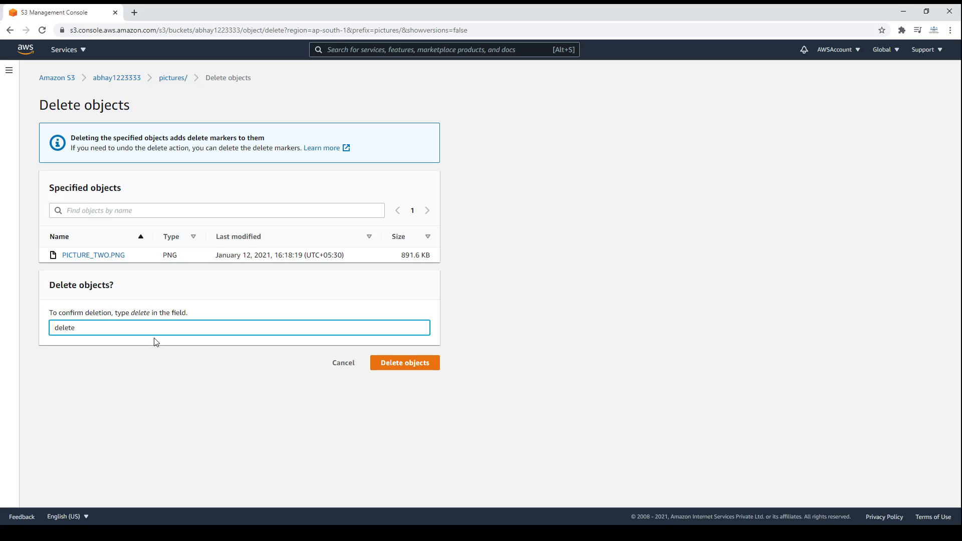
click(395, 364)
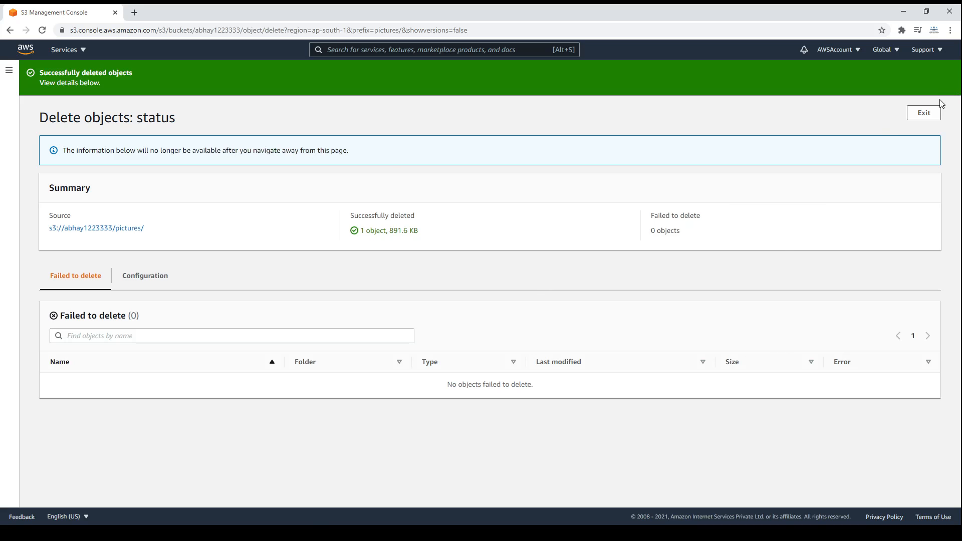
click(933, 113)
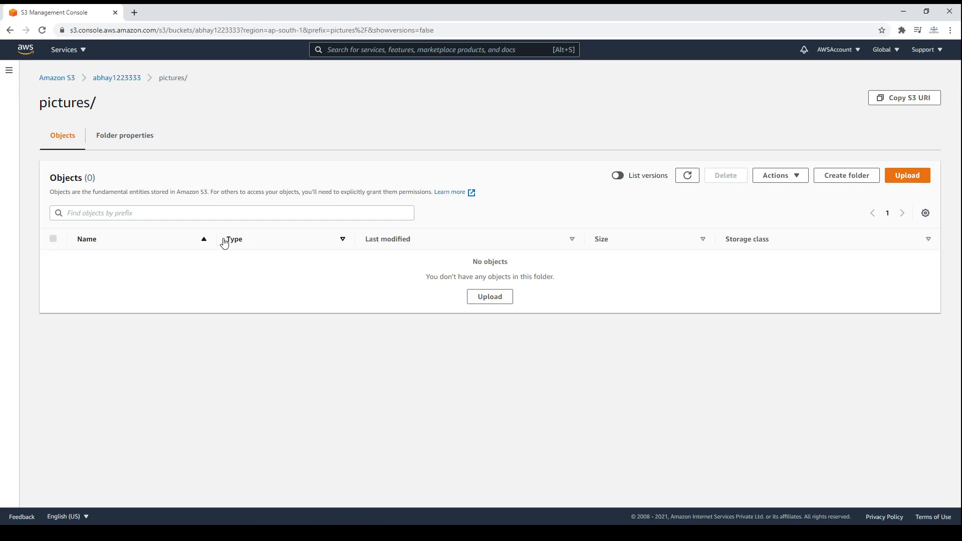
Step: Go back to the bucket, reopen the pictures folder and show the versions of its deleted object
click(108, 78)
click(106, 279)
click(618, 176)
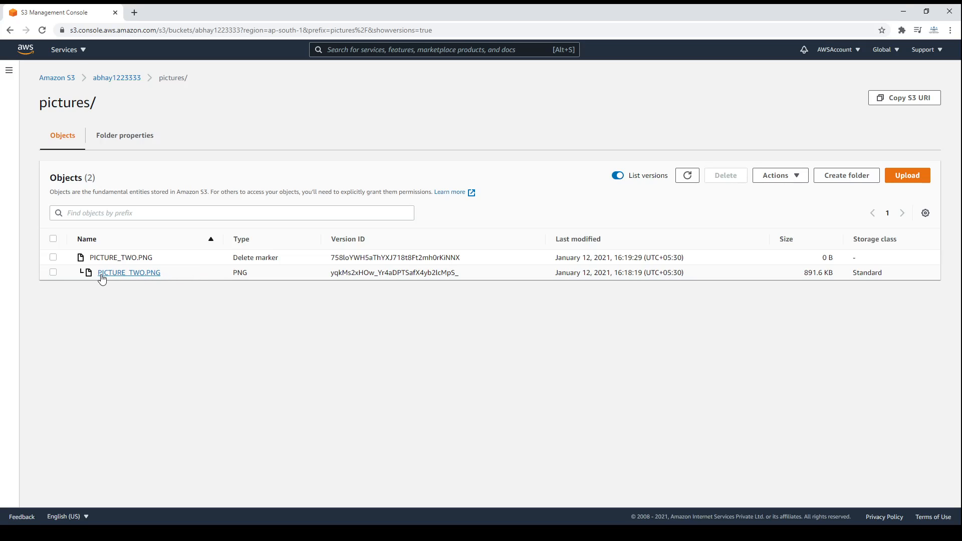
Step: Permanently delete both PICTURE_TWO.PNG's delete marker and its PNG version, confirming with "permanently delete", and exit the status page
click(53, 257)
click(53, 273)
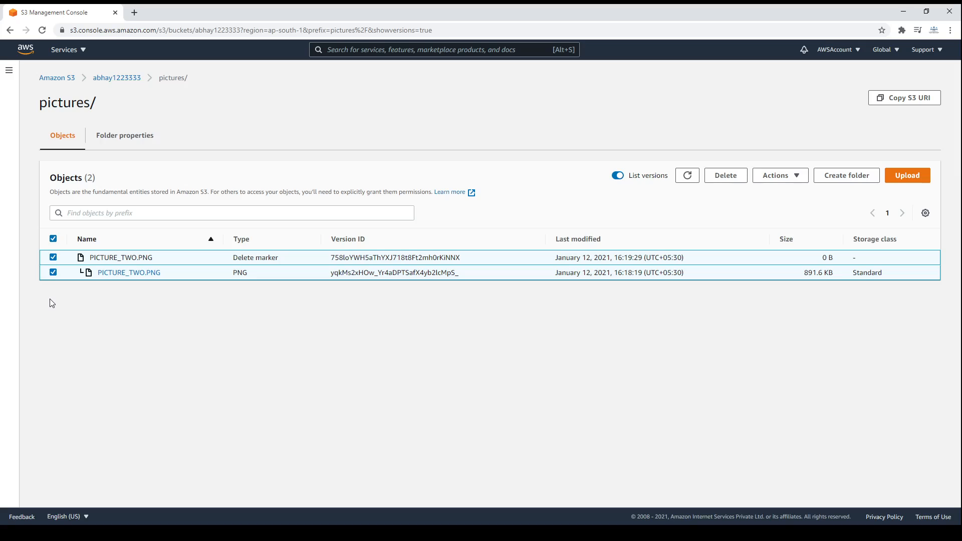
click(722, 177)
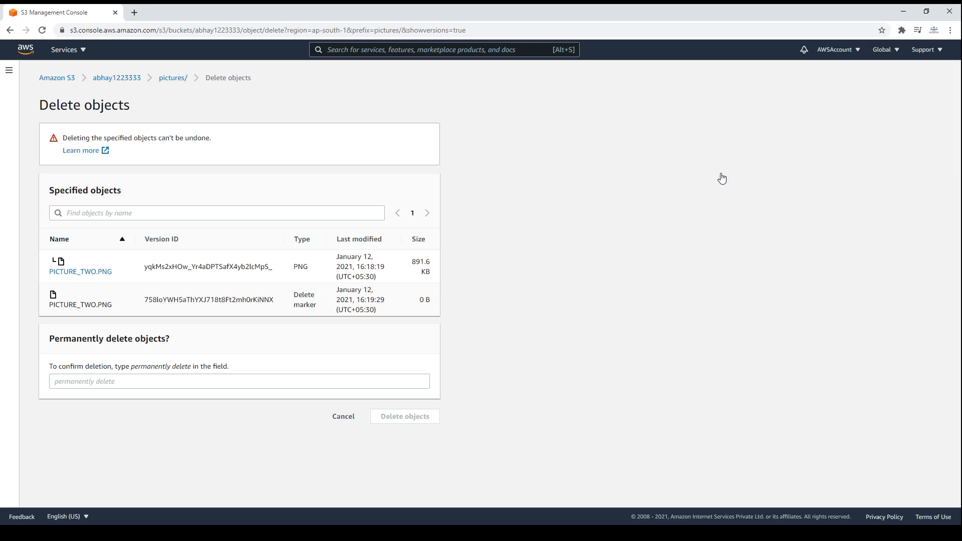
click(126, 379)
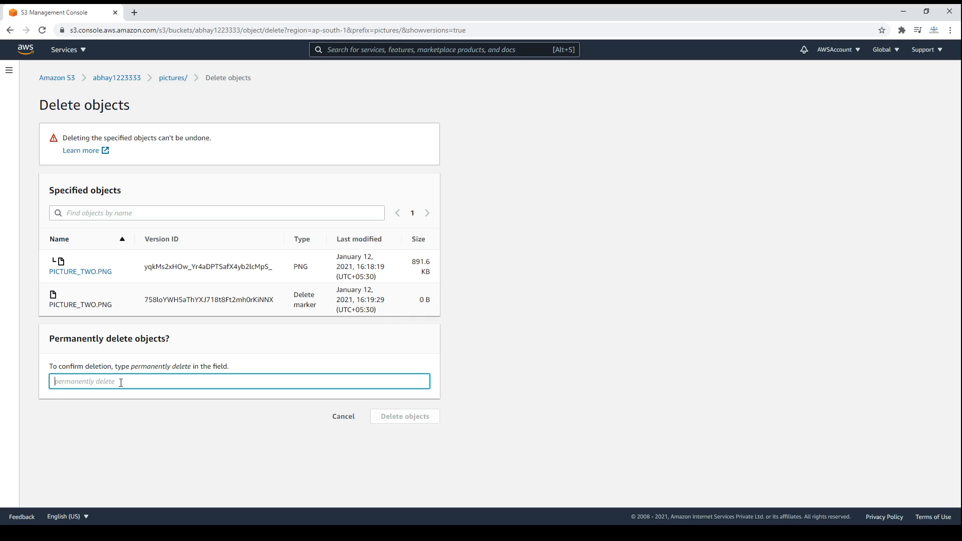
text(permanently delete)
click(418, 417)
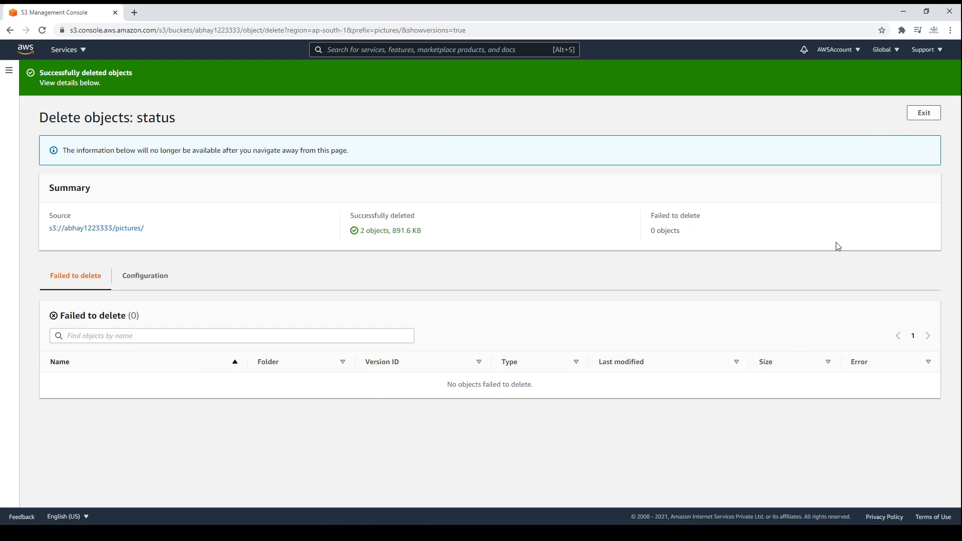
click(913, 116)
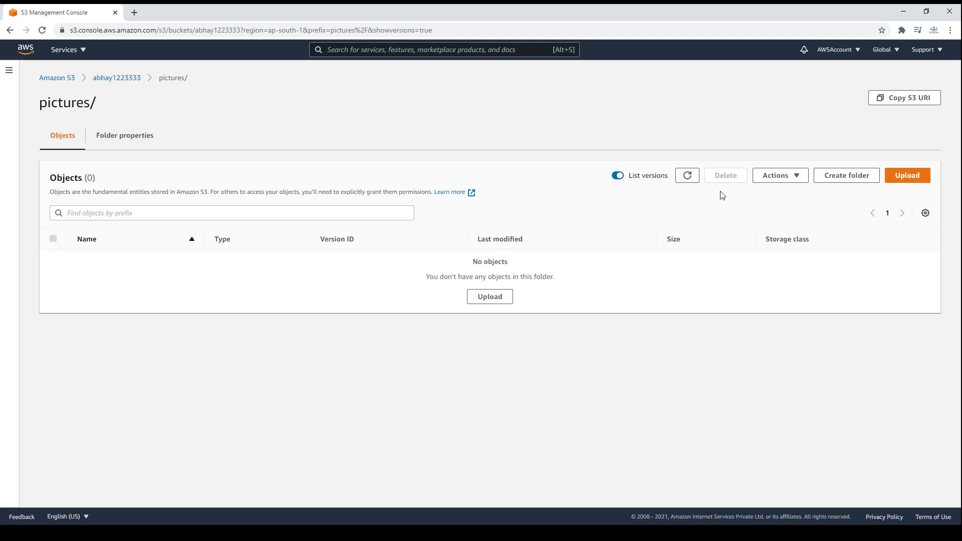
Step: Reopen the pictures folder from the bucket, check it for remaining object versions, and return to the bucket's root
click(112, 78)
click(102, 278)
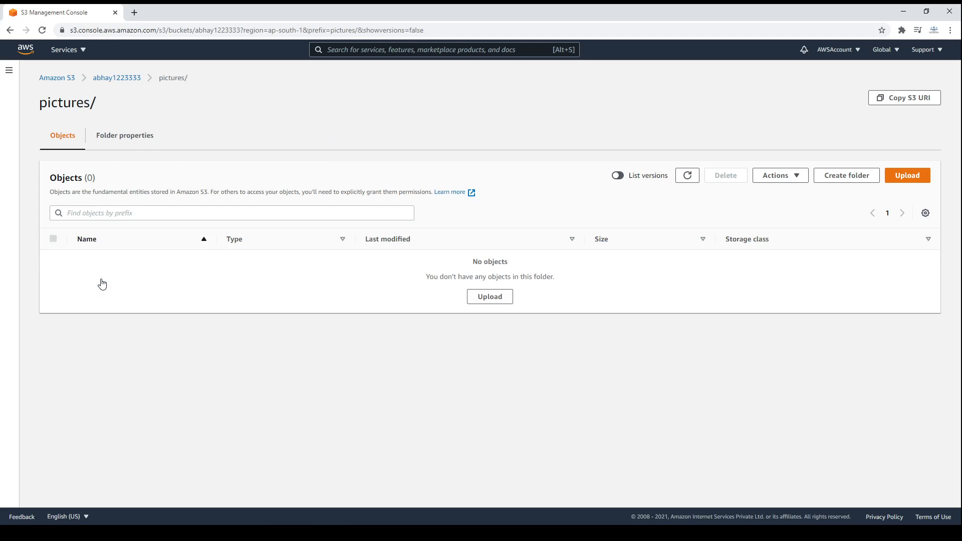
click(624, 178)
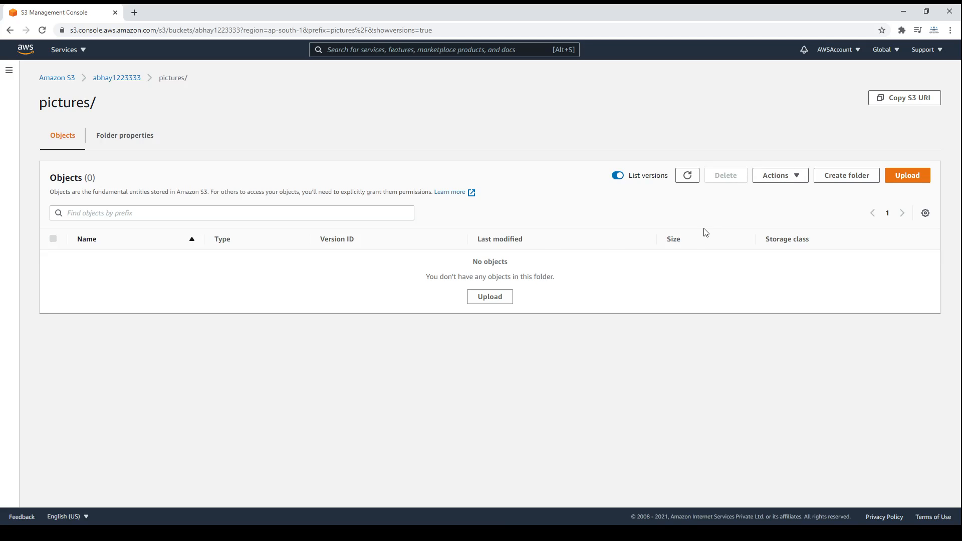
click(108, 78)
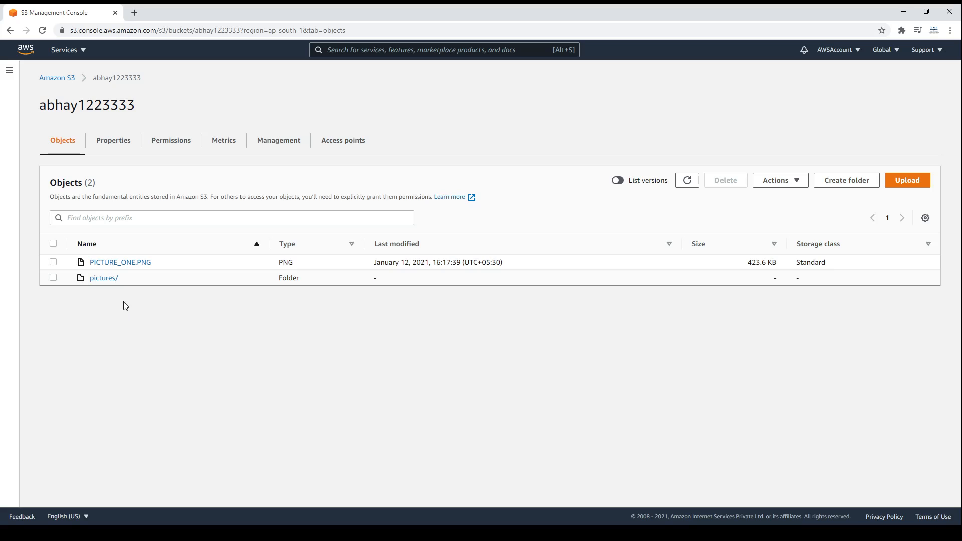